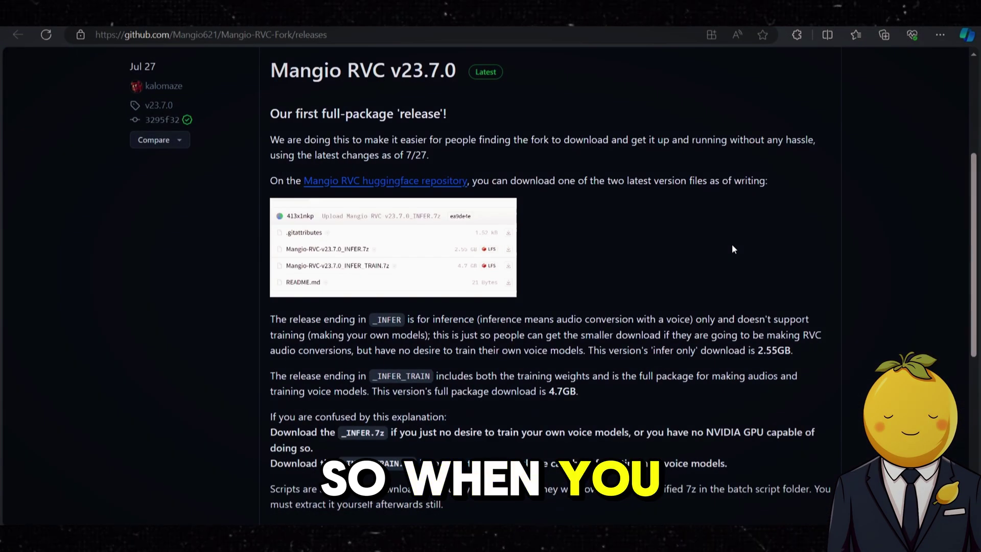
# Step: Download INSTALL_Mangio-RVC-v23.7.0_INFER_TRAIN.bat from the assets of the Mangio RVC v23.7.0 release
pyautogui.scroll(-7, 732, 245)
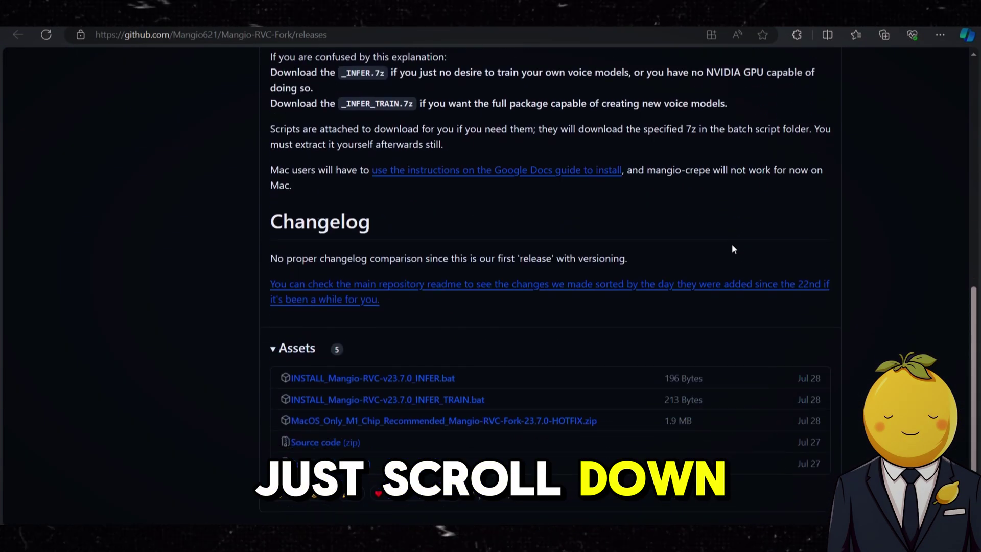
pyautogui.scroll(-2, 733, 245)
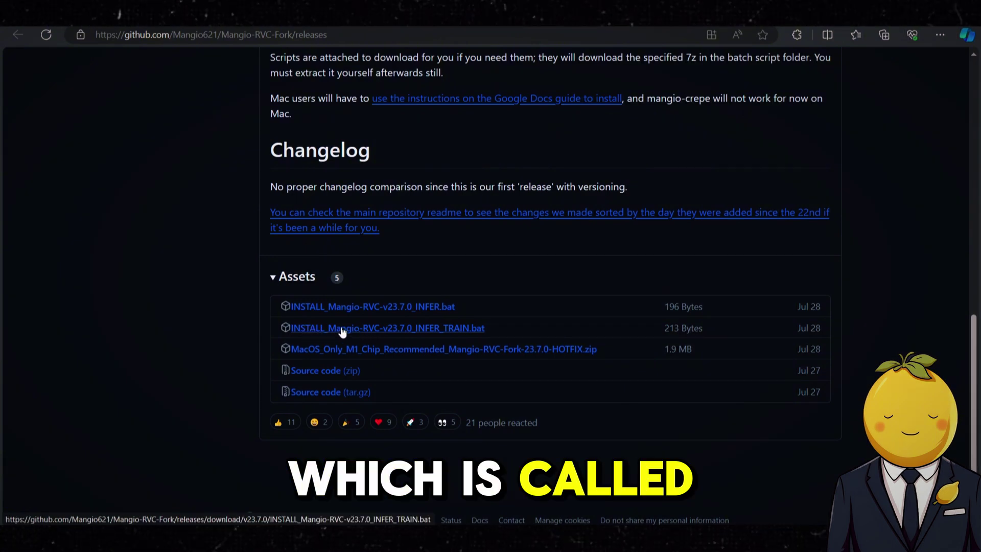
pyautogui.click(413, 328)
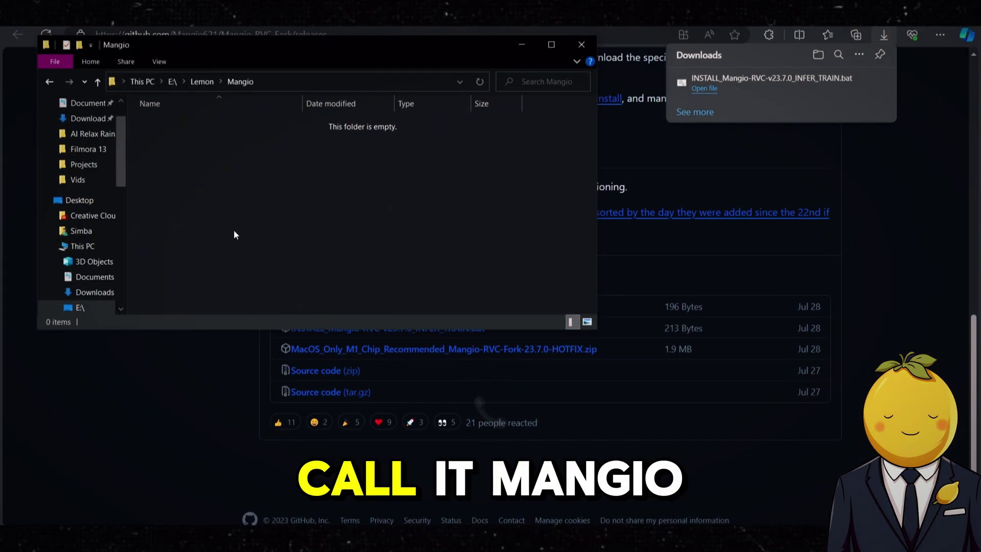
# Step: Paste the installer batch file into the empty Mangio folder, then run it despite the unknown publisher
pyautogui.hotkey('ctrl', 'v')
pyautogui.click(225, 229)
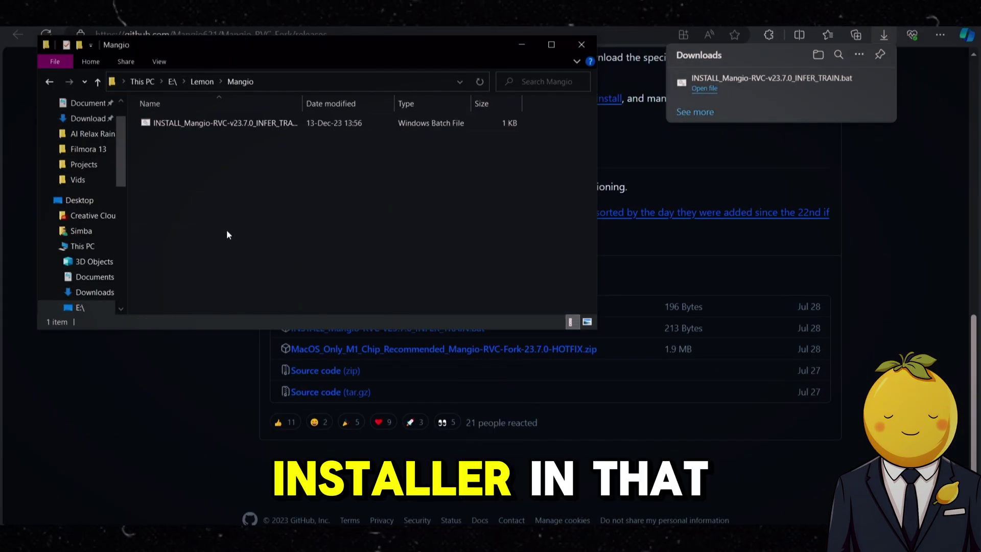
pyautogui.click(149, 63)
pyautogui.click(203, 81)
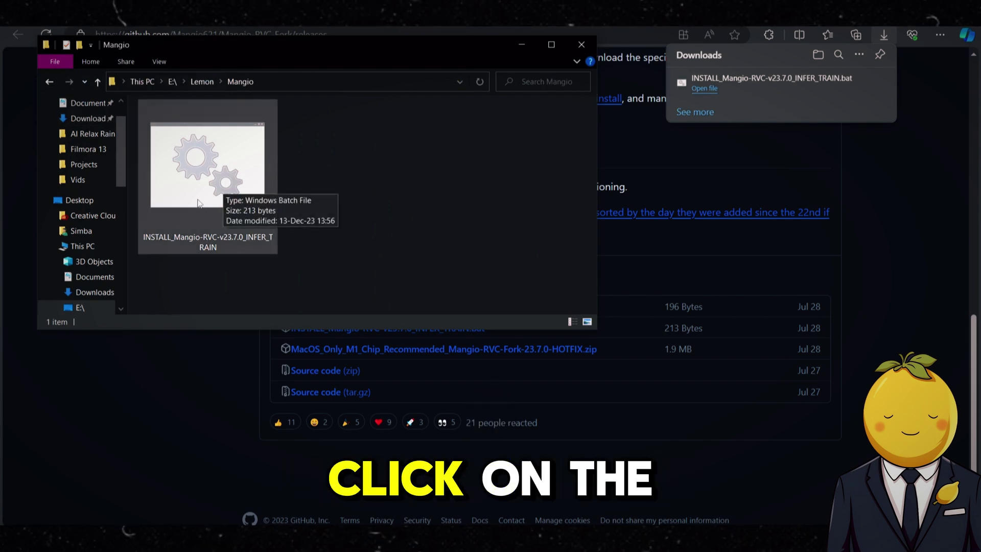
pyautogui.doubleClick(201, 201)
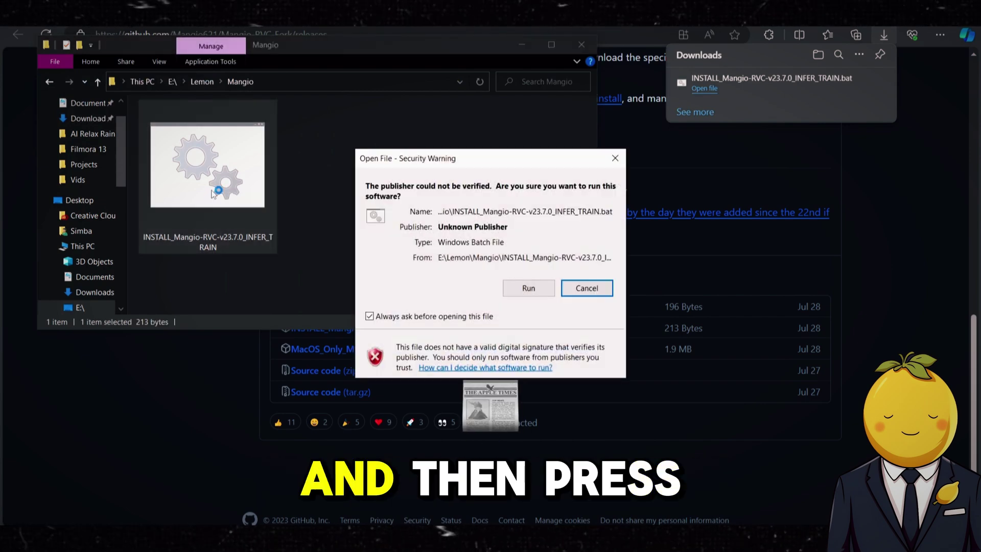
pyautogui.click(532, 289)
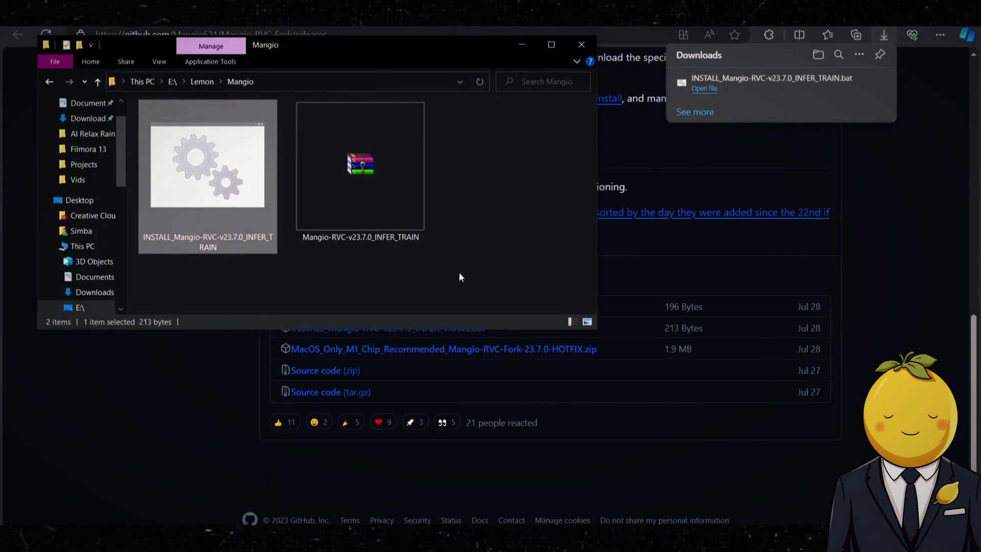
# Step: Extract the Mangio-RVC-v23.7.0_INFER_TRAIN archive into the current folder and delete the archive
pyautogui.rightClick(403, 174)
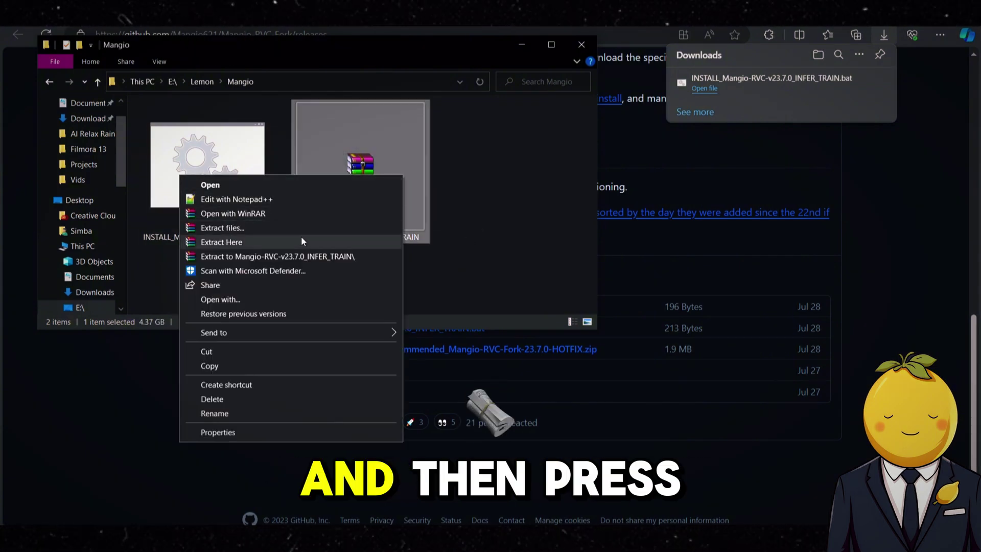
pyautogui.click(281, 243)
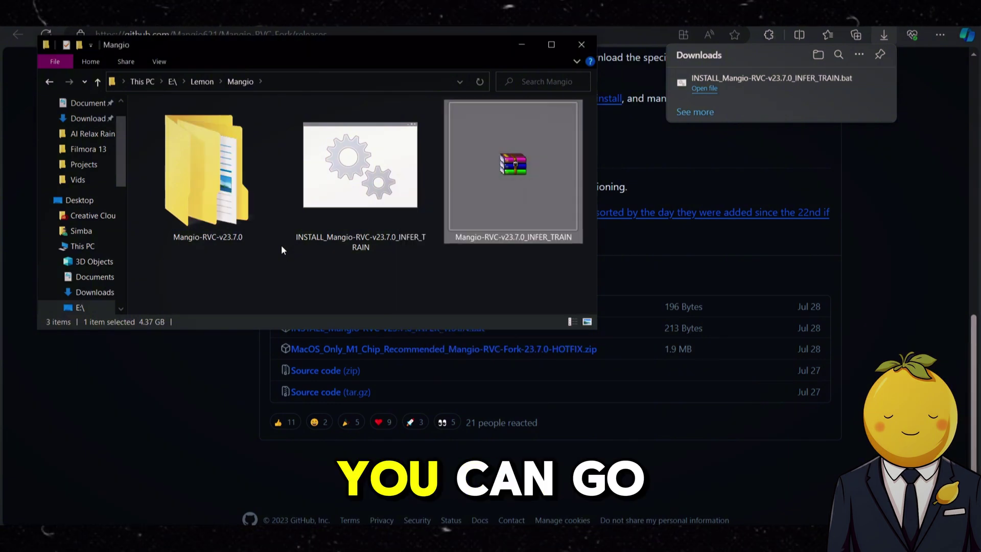
pyautogui.rightClick(510, 190)
pyautogui.click(382, 410)
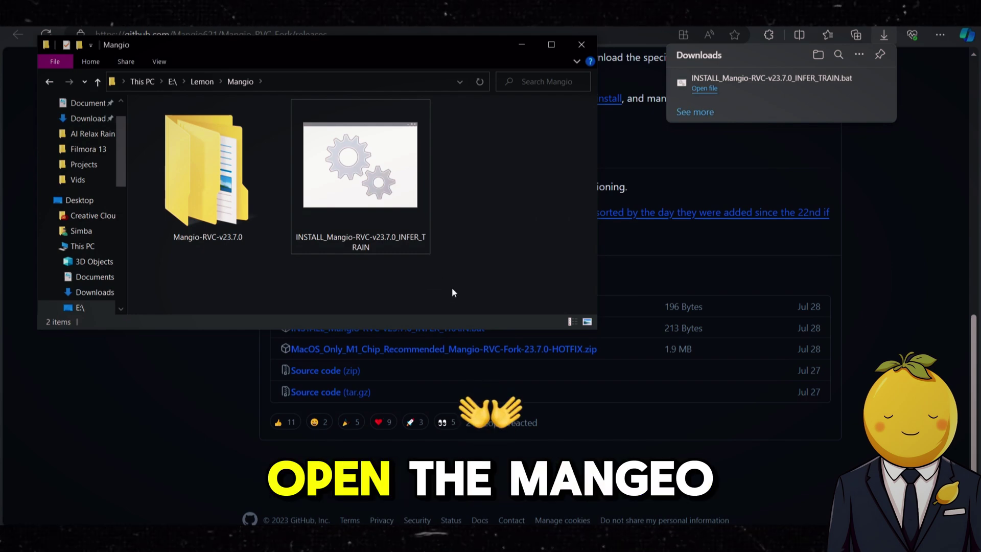
# Step: Run the go-web batch file from the extracted Mangio-RVC-v23.7.0 folder to launch the web interface
pyautogui.doubleClick(226, 189)
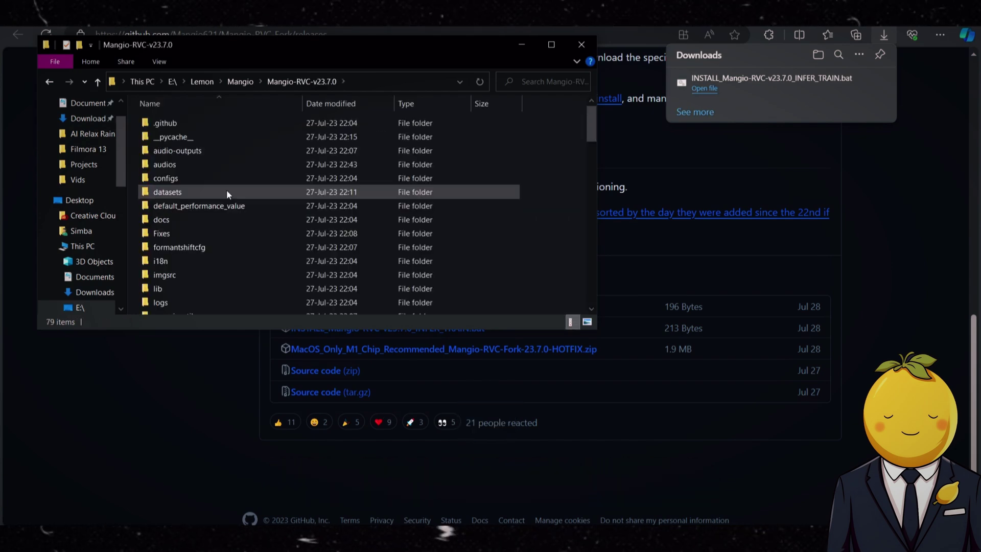
pyautogui.scroll(-3, 227, 193)
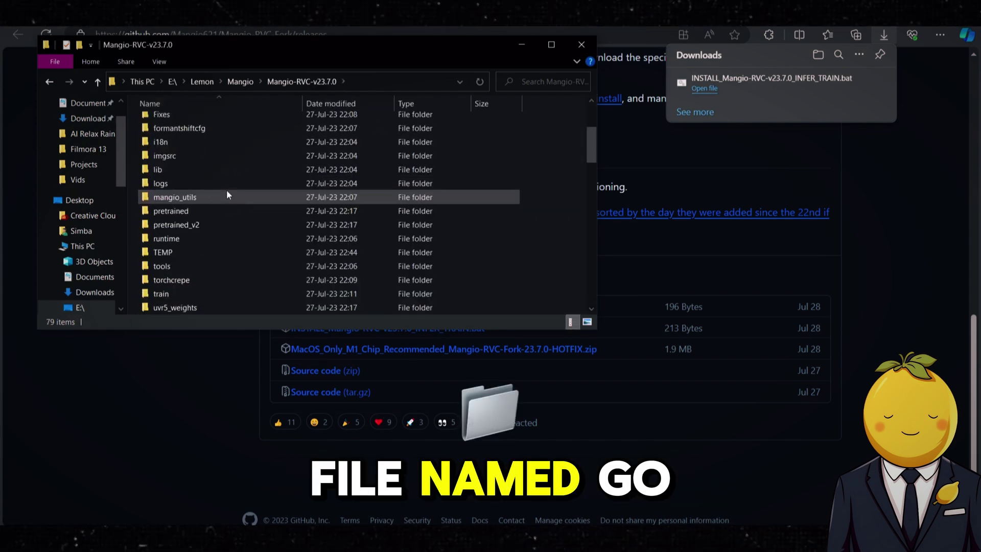
pyautogui.scroll(-4, 226, 192)
pyautogui.scroll(-1, 226, 192)
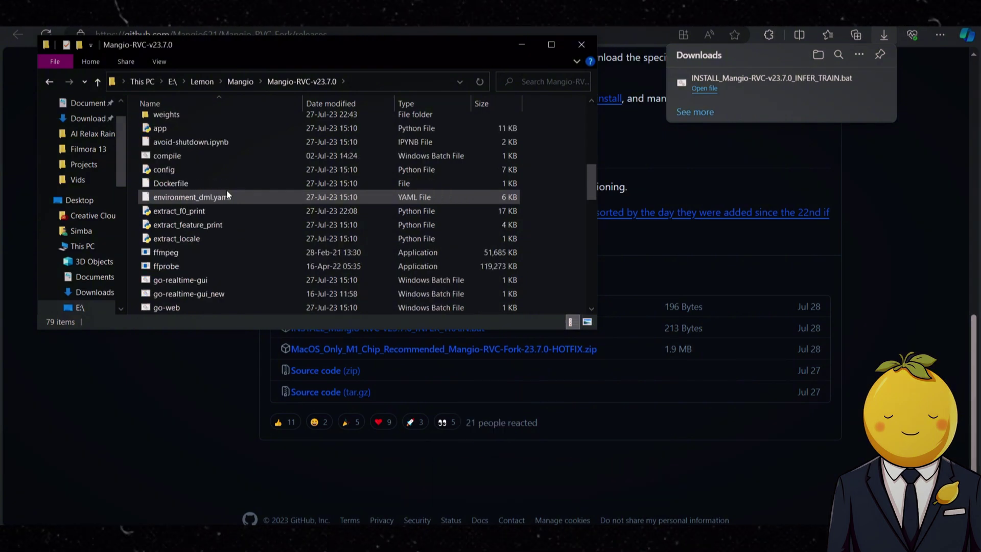
pyautogui.scroll(-2, 226, 190)
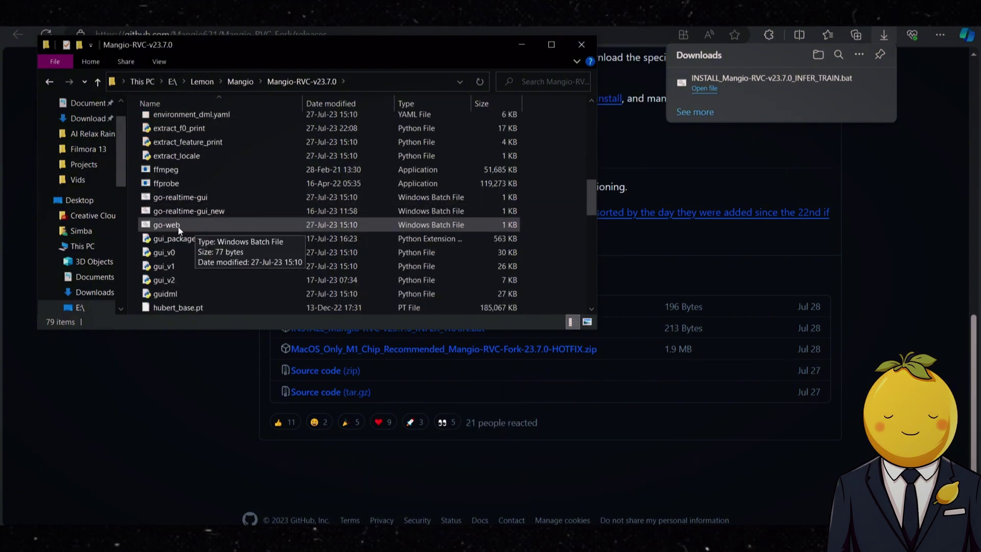
pyautogui.doubleClick(178, 226)
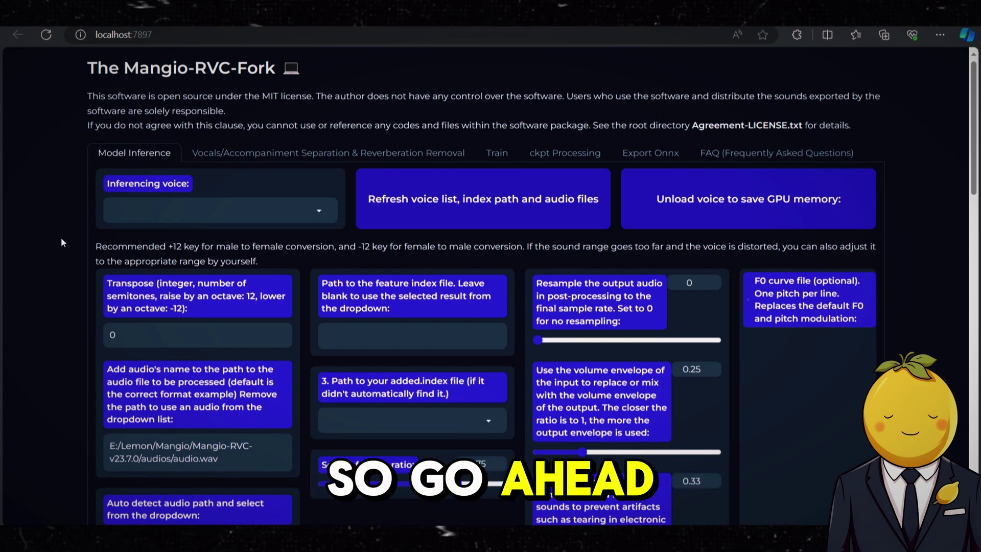
# Step: In the training settings, name the experiment Mr-Lemon and set the model version to v2
pyautogui.click(498, 155)
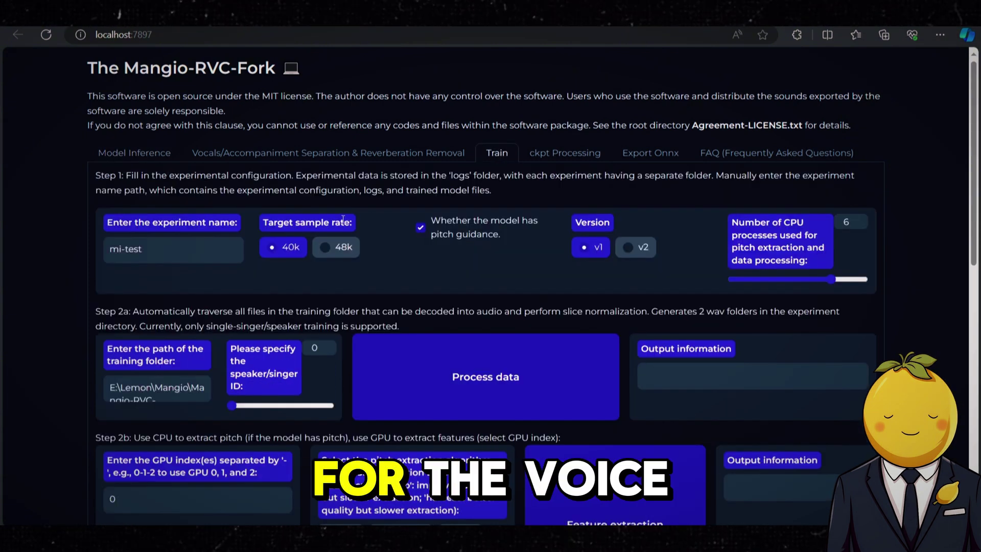
pyautogui.click(107, 249)
pyautogui.write('Mr-Lemon')
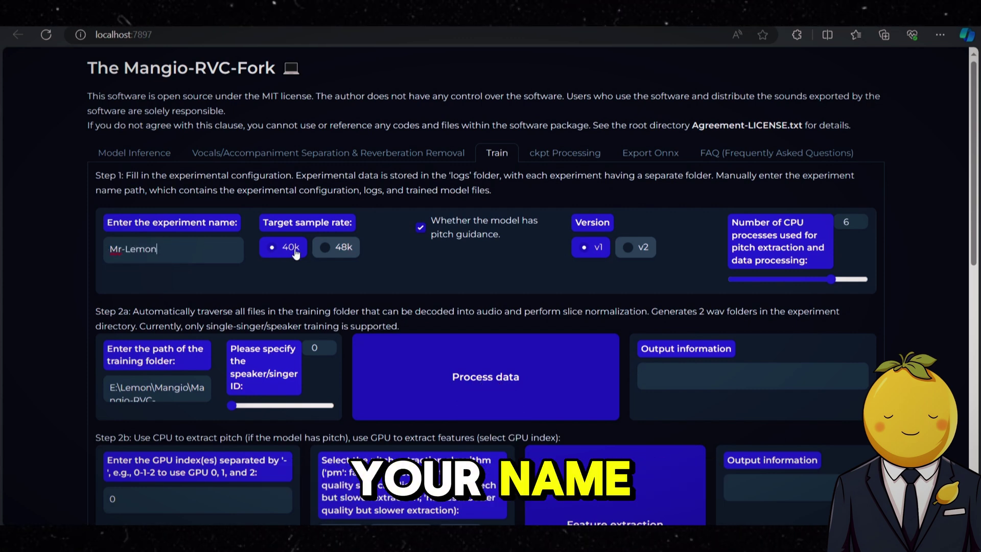
pyautogui.click(634, 257)
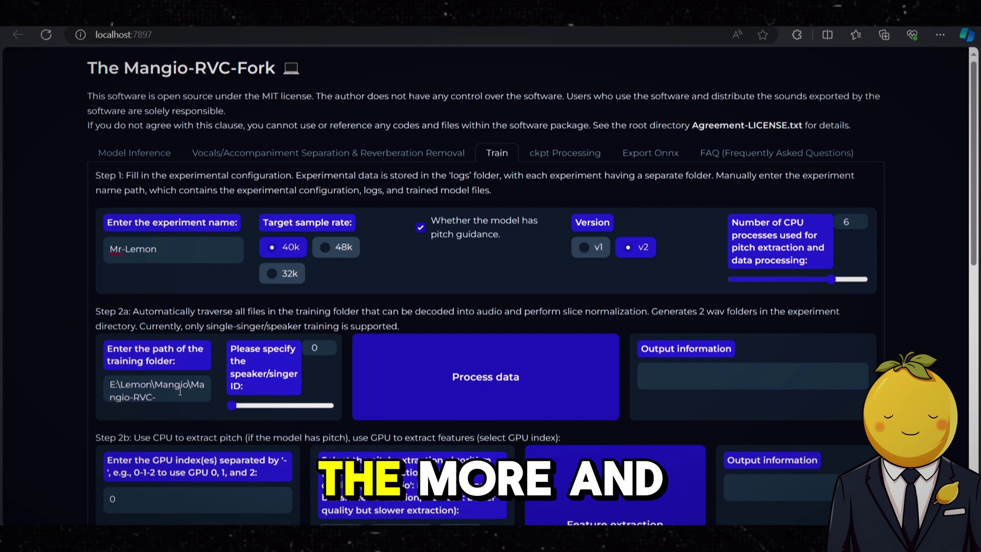
# Step: Check the default training folder path and play the Mr Lemon Sample recording
pyautogui.scroll(-1, 179, 389)
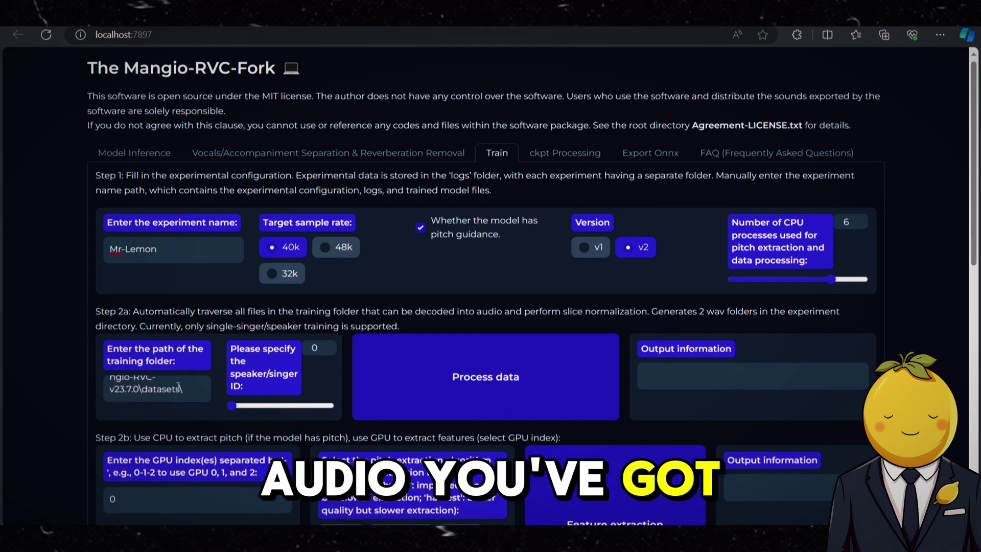
pyautogui.scroll(2, 178, 387)
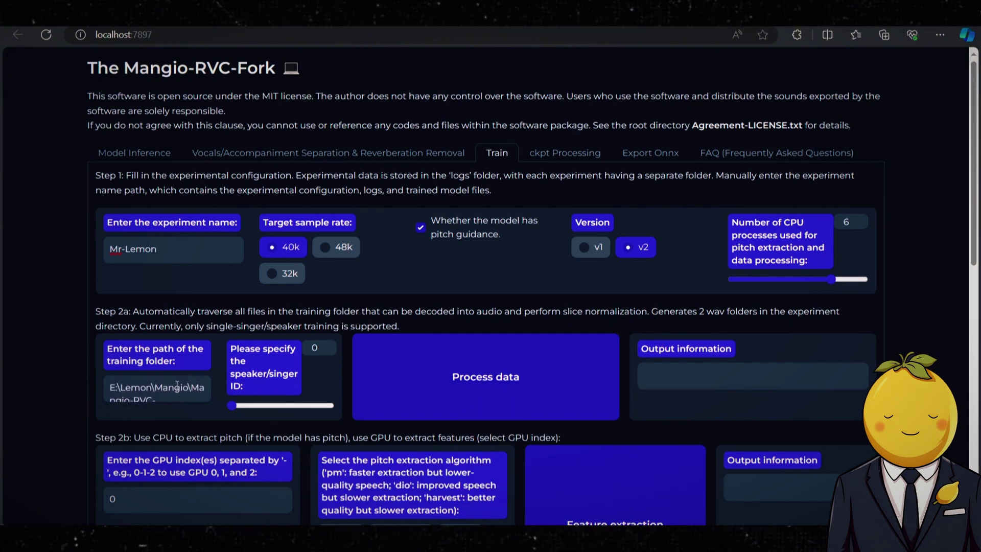
pyautogui.scroll(-2, 177, 384)
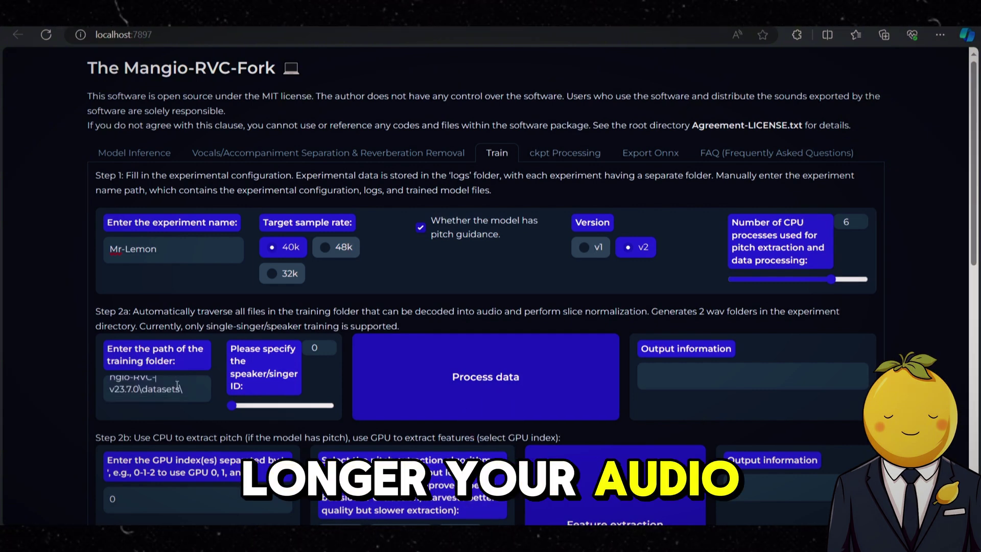
pyautogui.scroll(2, 176, 387)
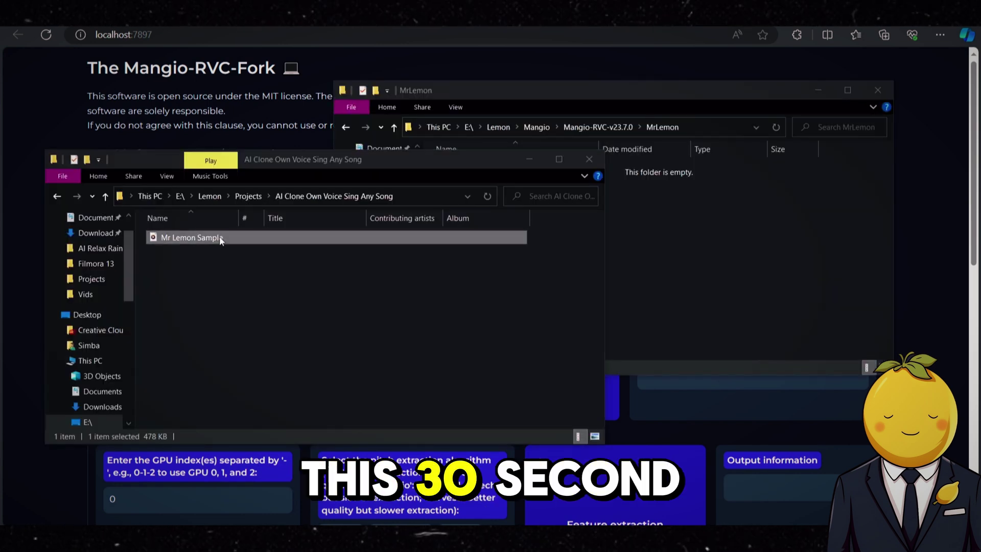
pyautogui.doubleClick(220, 236)
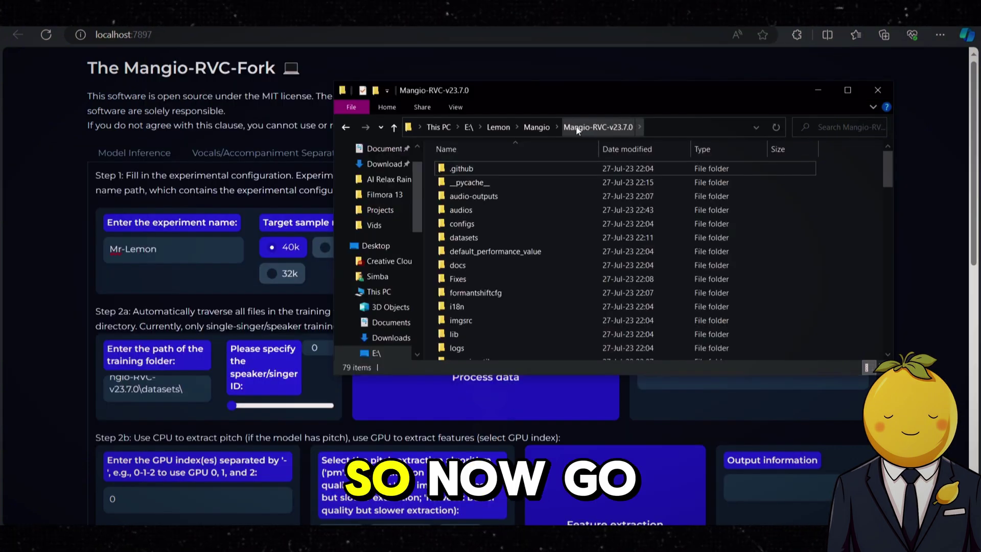
# Step: Create a folder named MrLemon inside the Mangio-RVC-v23.7.0 folder and open it
pyautogui.click(536, 127)
pyautogui.doubleClick(521, 205)
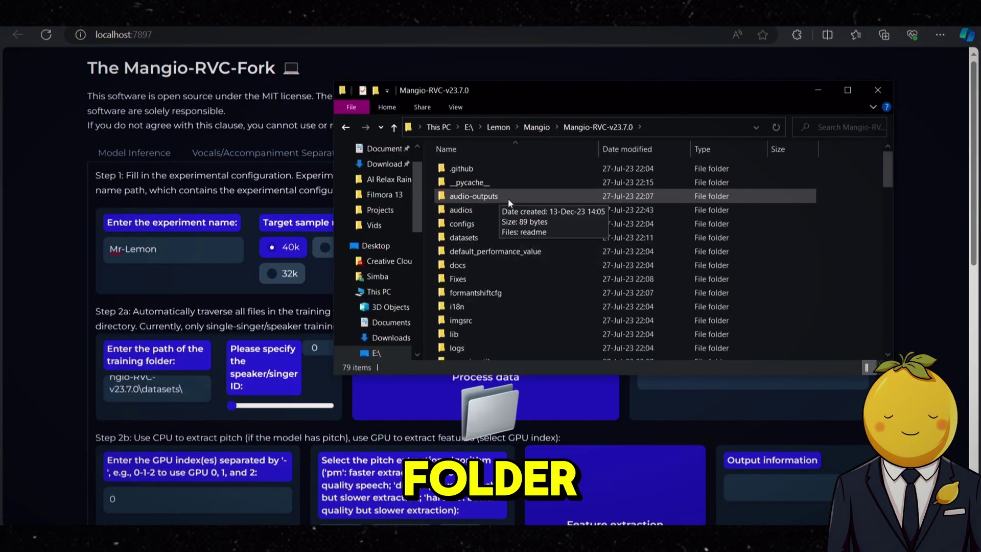
pyautogui.rightClick(432, 266)
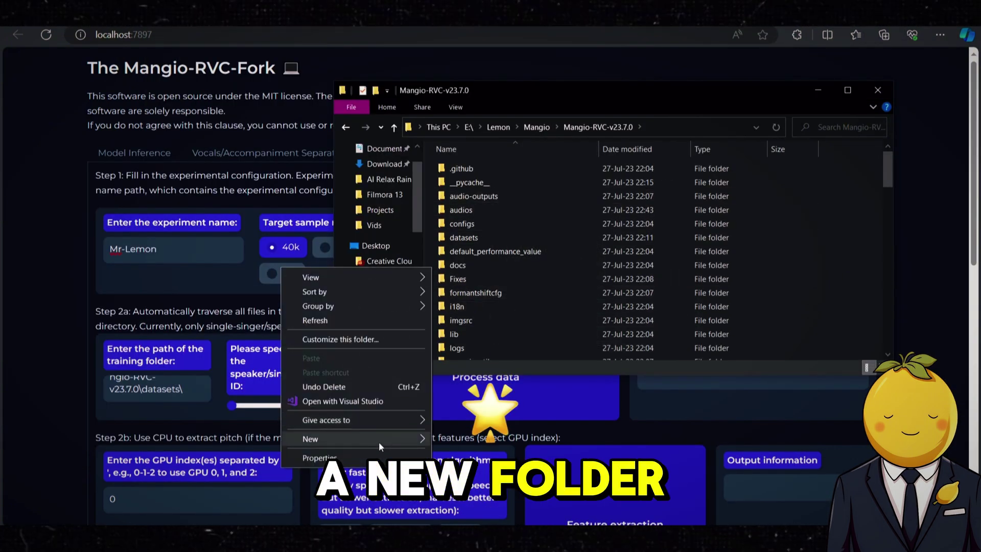
pyautogui.moveTo(379, 439)
pyautogui.click(505, 318)
pyautogui.write('M')
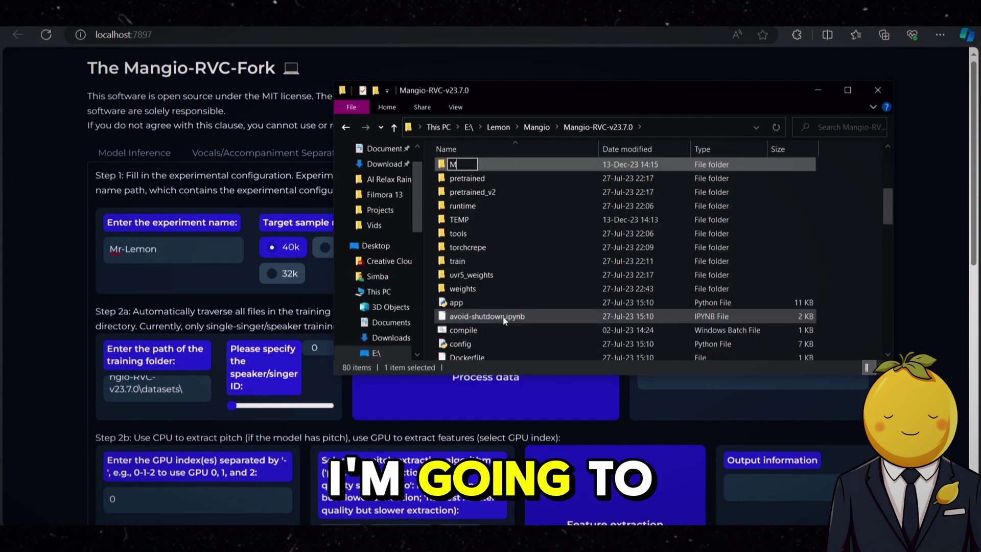
pyautogui.write('rLemon')
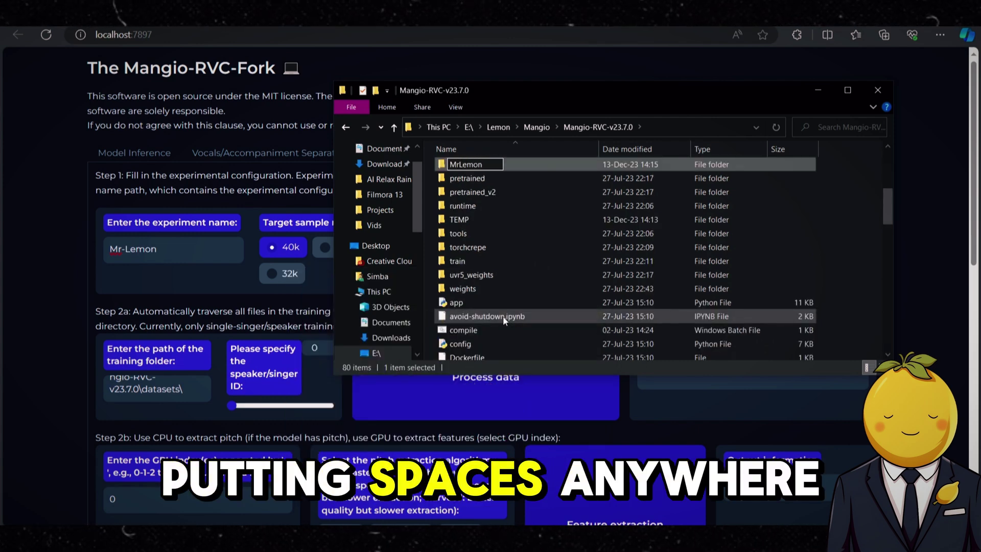
pyautogui.press('Return')
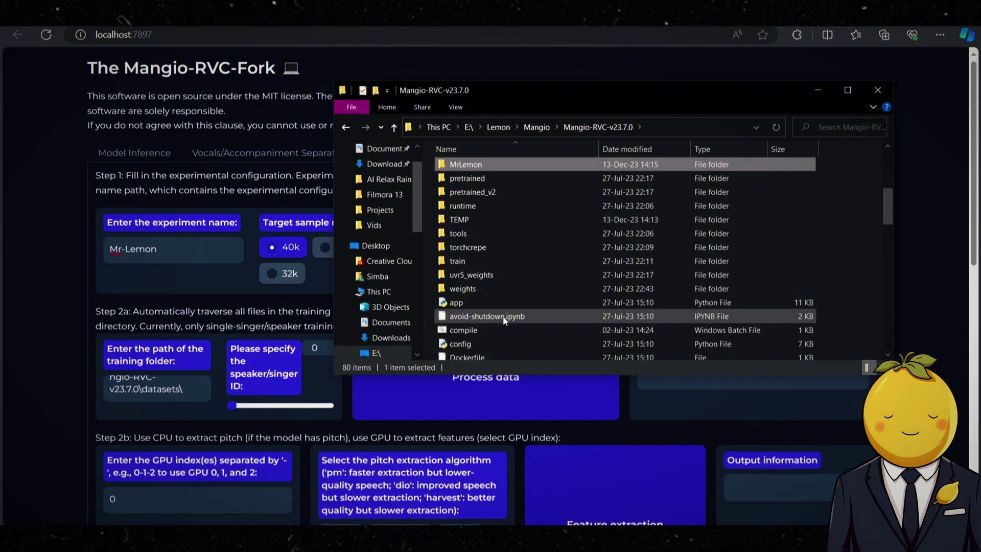
pyautogui.press('Return')
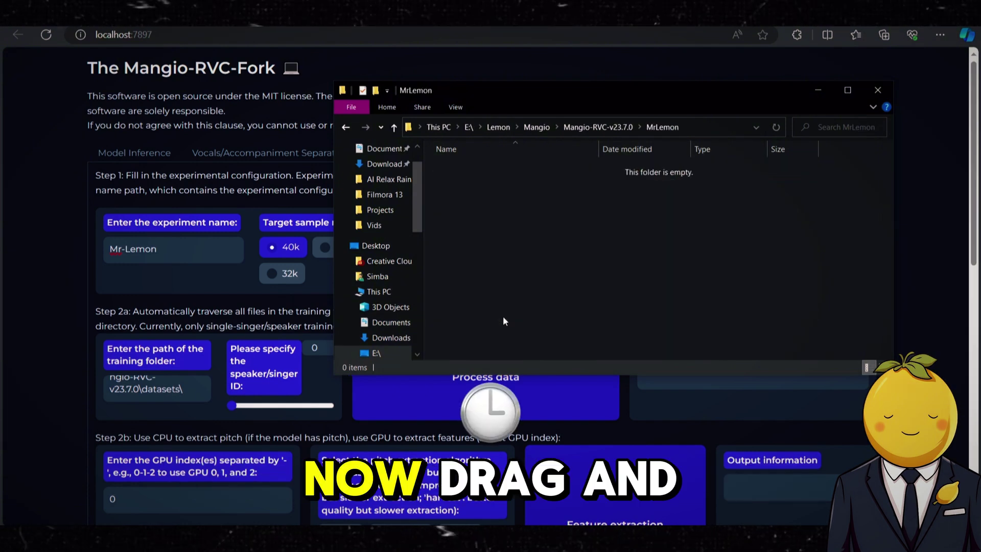
# Step: Copy the Mr Lemon Sample audio file into the MrLemon folder and minimize the source folder window
pyautogui.moveTo(192, 237); pyautogui.dragTo(702, 247)
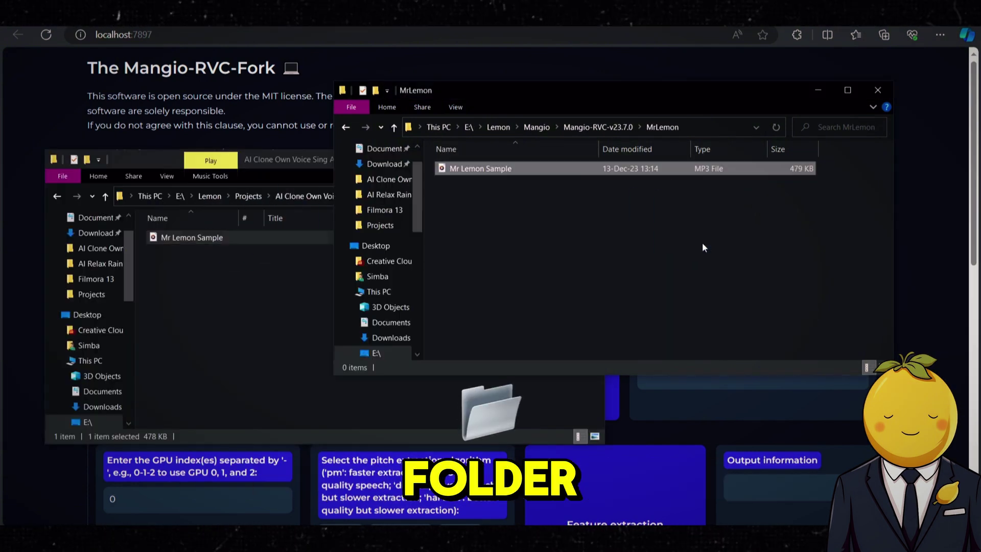
pyautogui.click(259, 256)
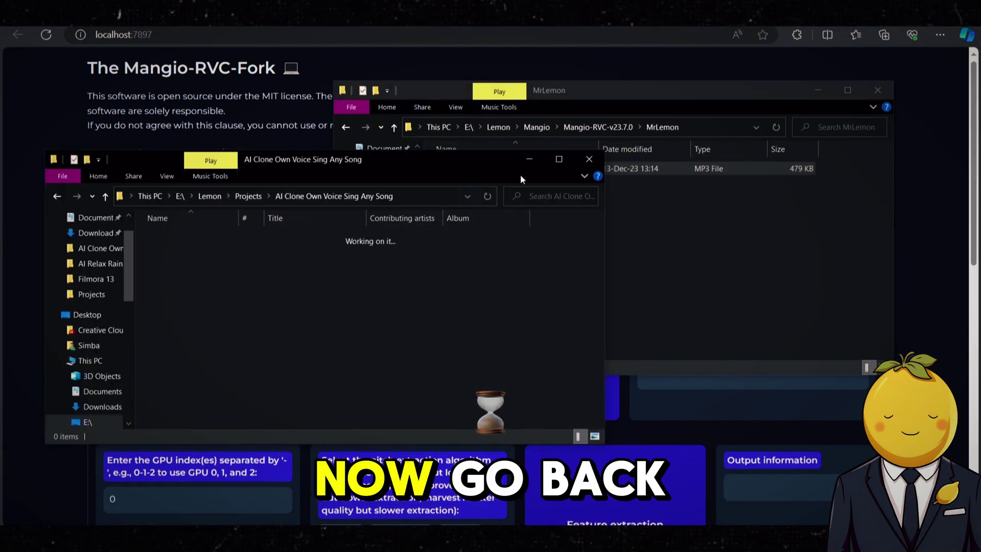
pyautogui.click(529, 160)
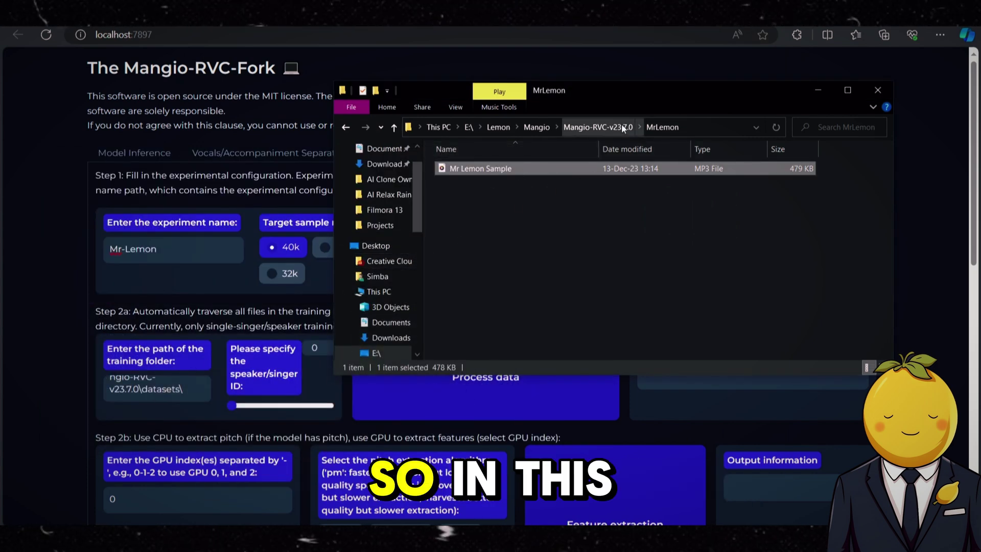
# Step: Set the training folder path to E:\Lemon\Mangio\Mangio-RVC-v23.7.0\MrLemon\ and process the training data
pyautogui.click(145, 389)
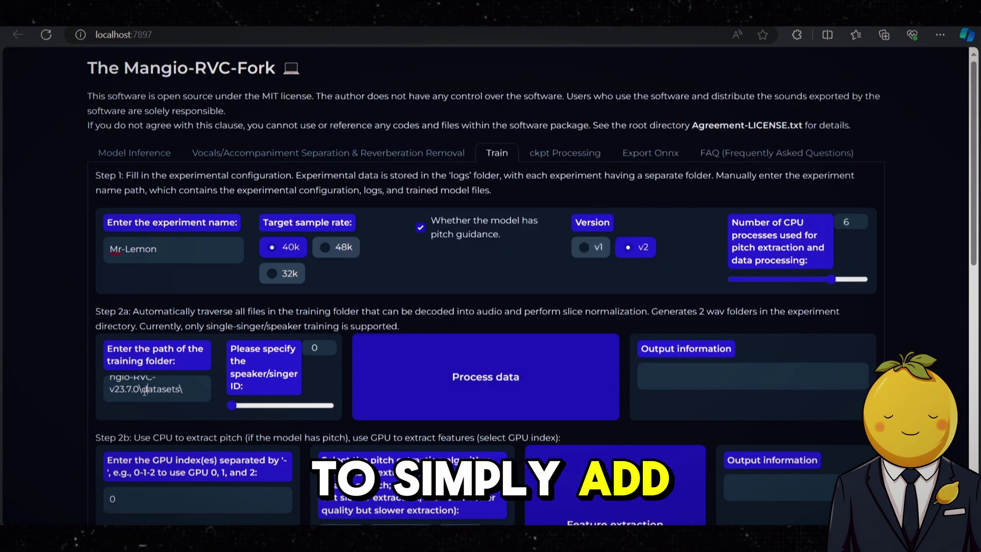
pyautogui.moveTo(144, 389); pyautogui.dragTo(175, 392)
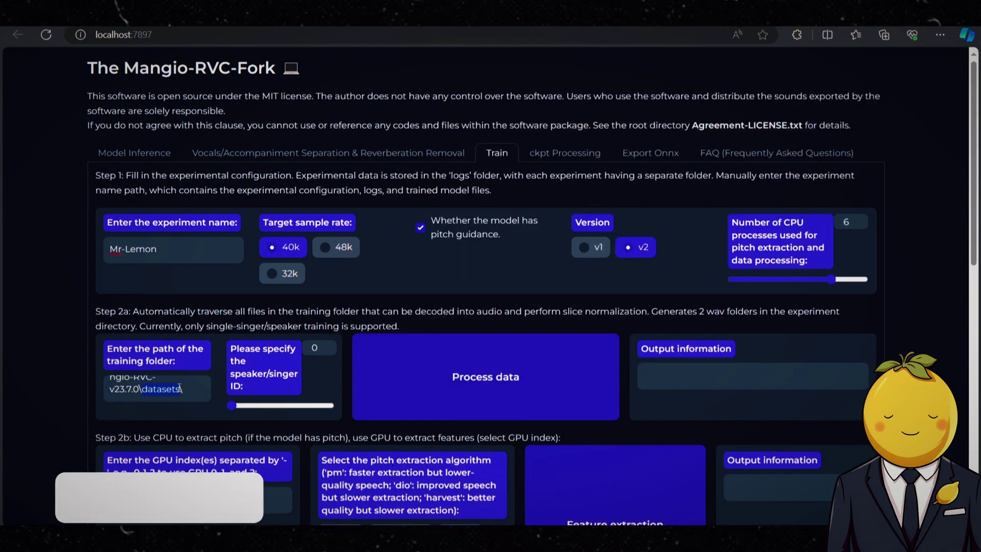
pyautogui.write('MrL')
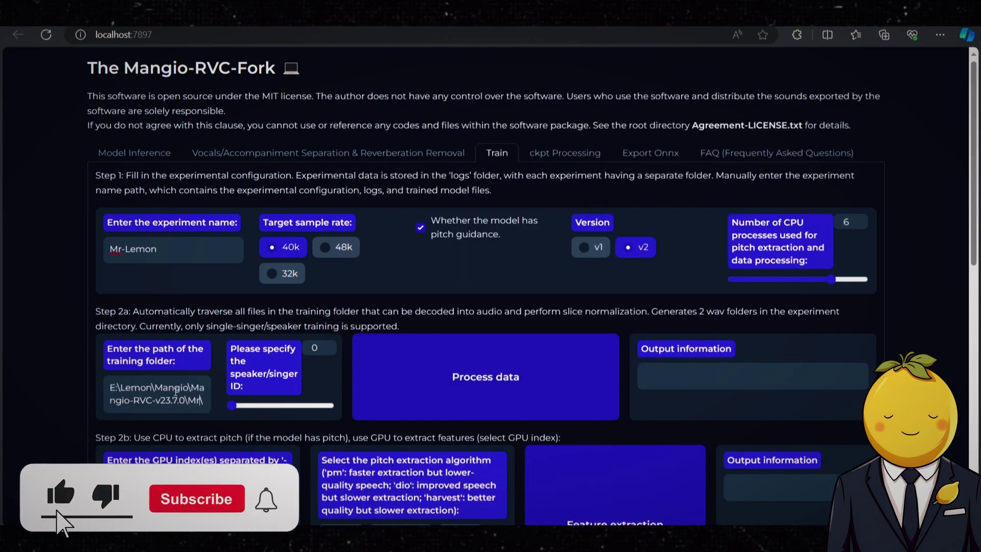
pyautogui.write('emon')
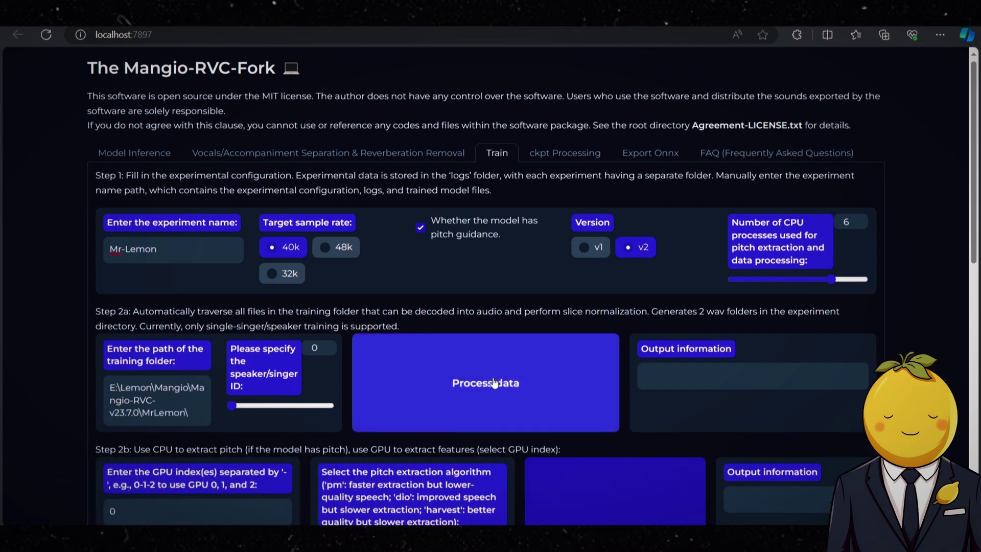
pyautogui.click(494, 382)
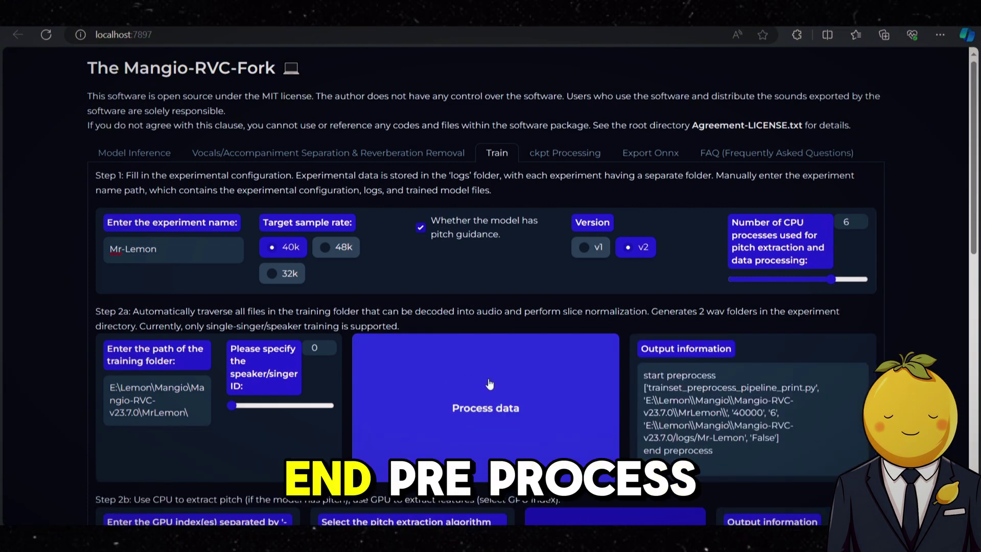
# Step: Run feature extraction with the rmvpe pitch algorithm and check the end of its output log
pyautogui.scroll(-3, 32, 326)
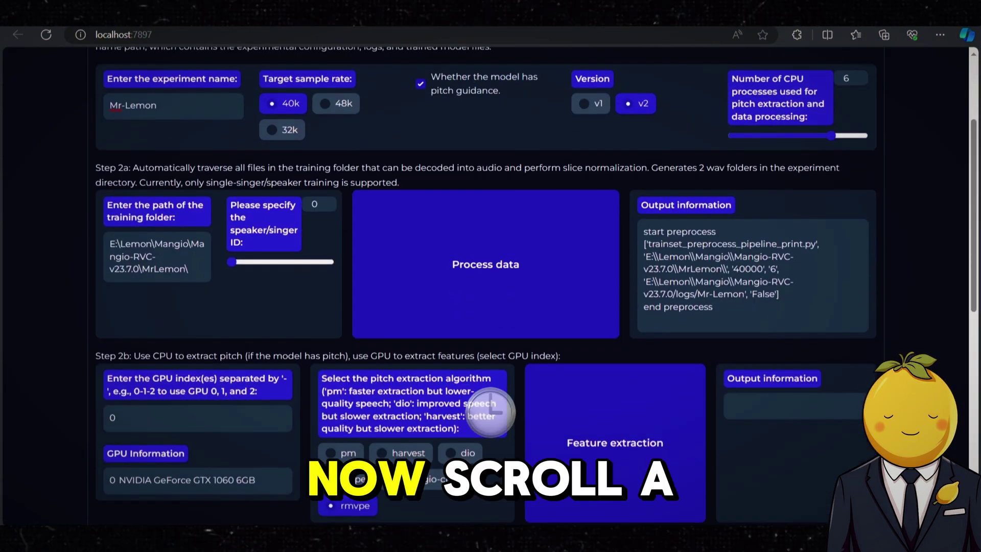
pyautogui.scroll(-3, 32, 323)
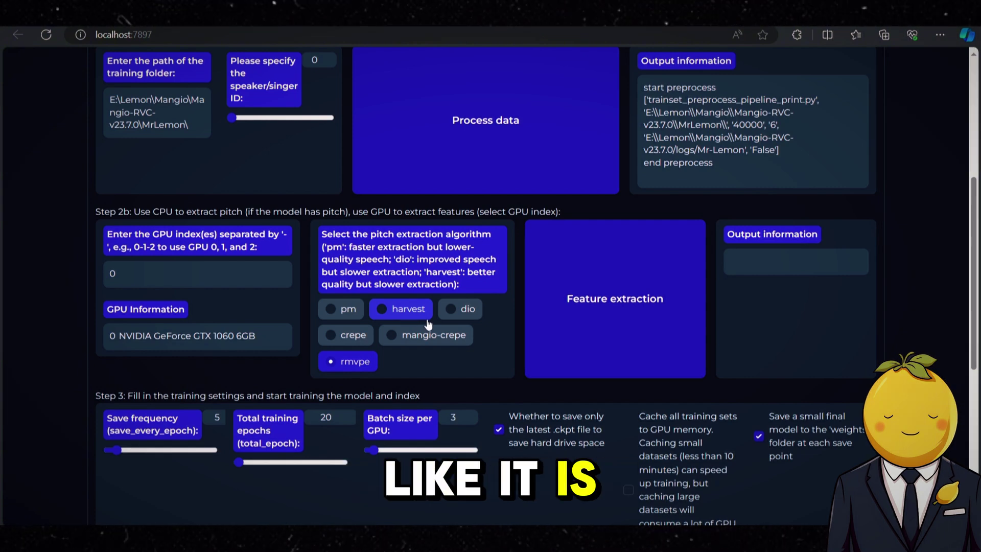
pyautogui.click(616, 292)
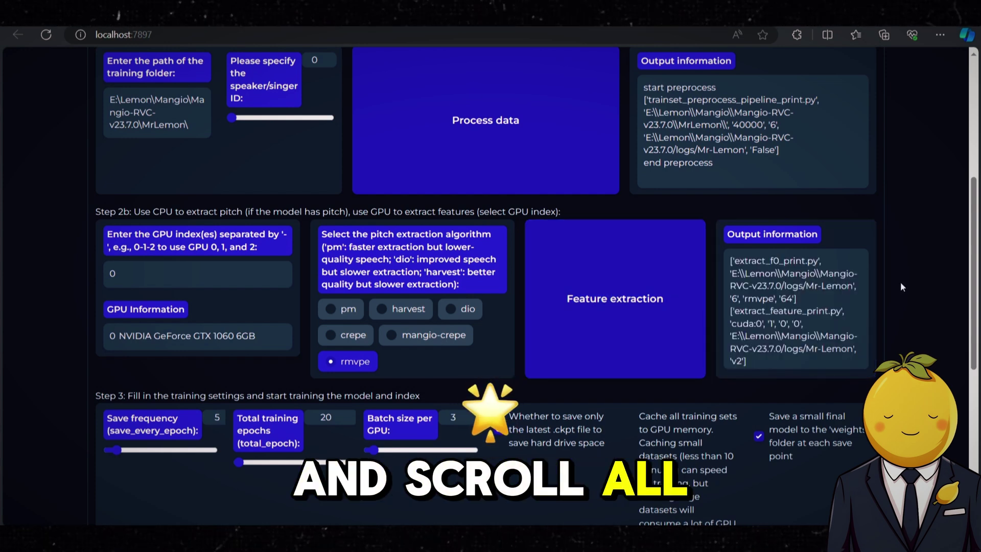
pyautogui.scroll(-2, 808, 308)
pyautogui.scroll(-5, 808, 308)
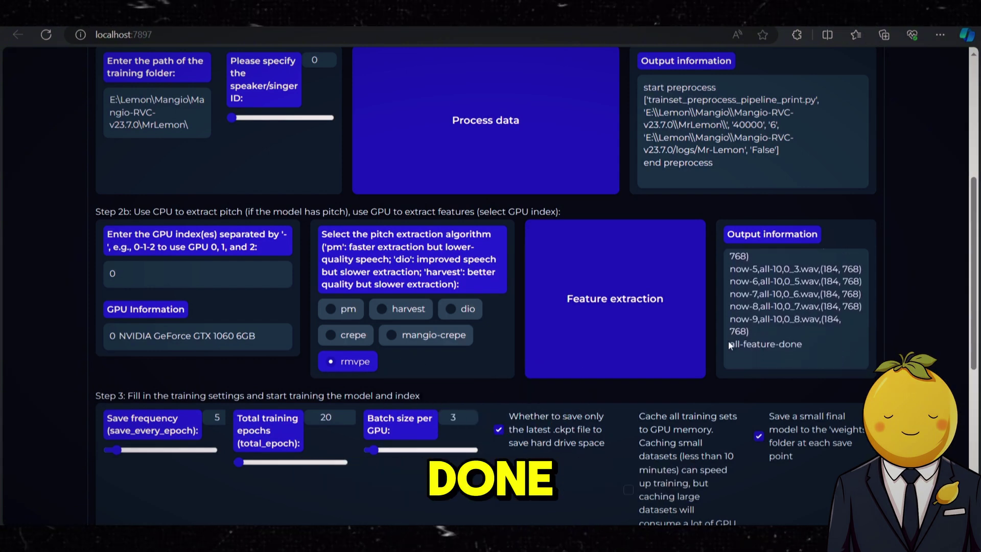
pyautogui.moveTo(729, 344); pyautogui.dragTo(802, 345)
pyautogui.click(946, 286)
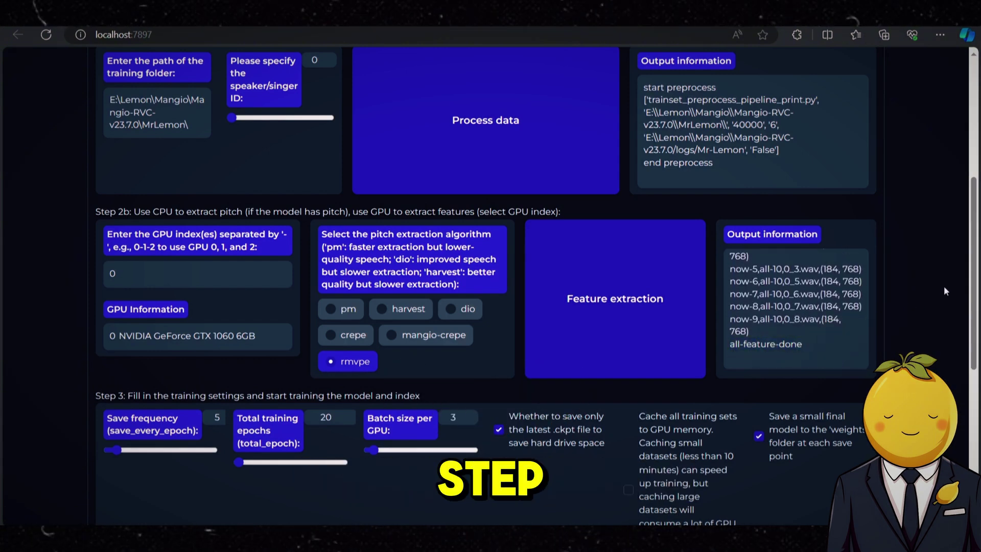
# Step: In the Step 3 training settings, set the save frequency to 12 and the total training epochs to 25
pyautogui.scroll(-3, 943, 286)
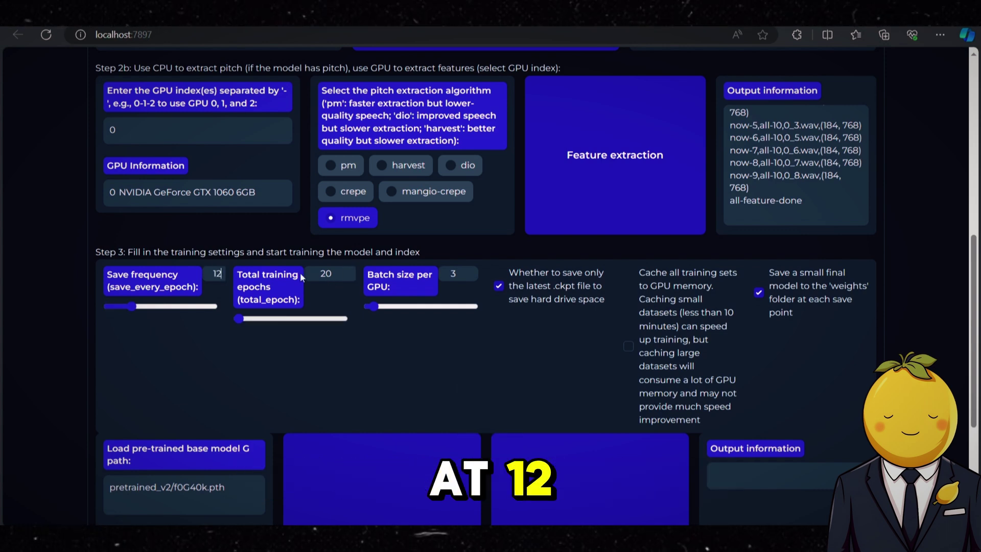
pyautogui.click(326, 273)
pyautogui.press('BackSpace')
pyautogui.write('5')
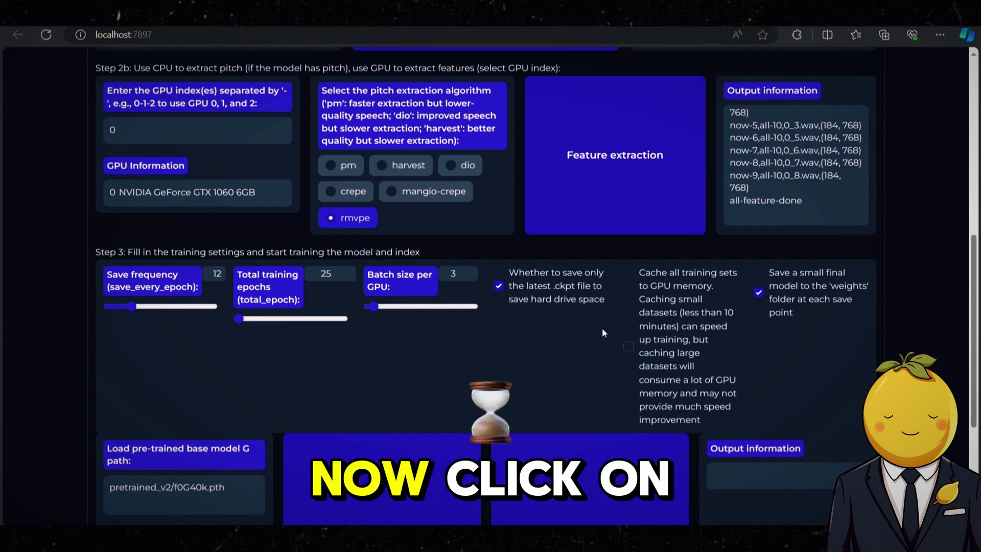
# Step: Train the feature index and start training the model
pyautogui.scroll(-1, 601, 334)
pyautogui.scroll(-3, 599, 334)
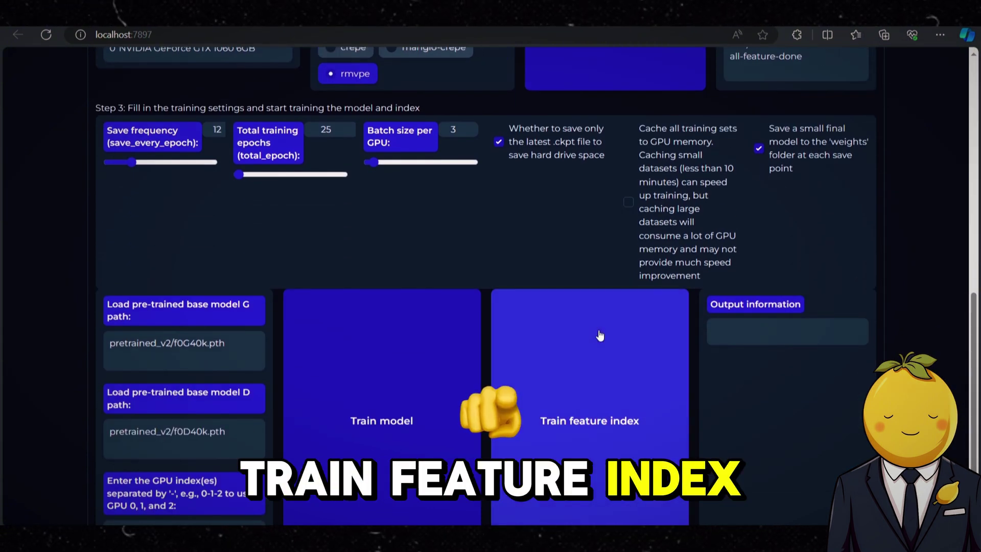
pyautogui.scroll(-2, 597, 332)
pyautogui.click(596, 337)
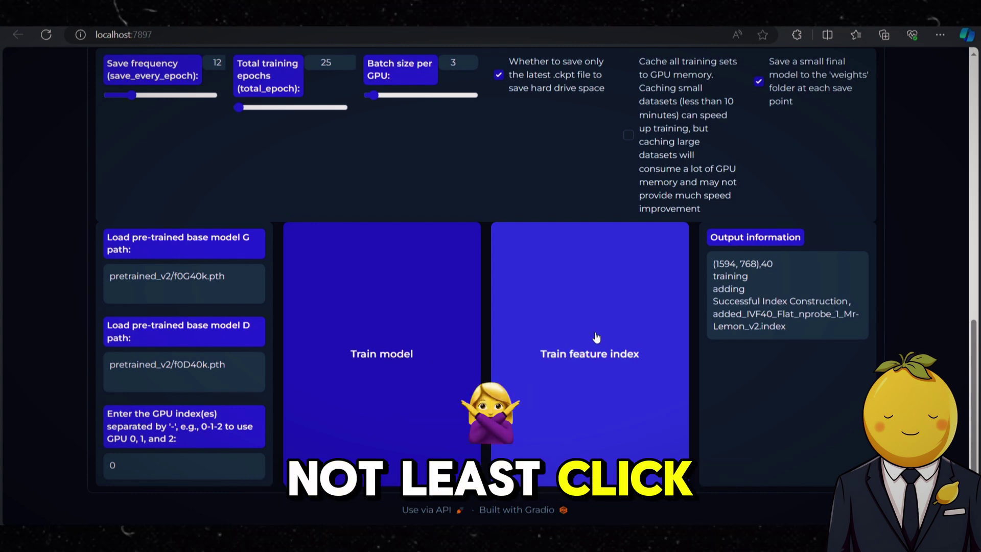
pyautogui.click(423, 344)
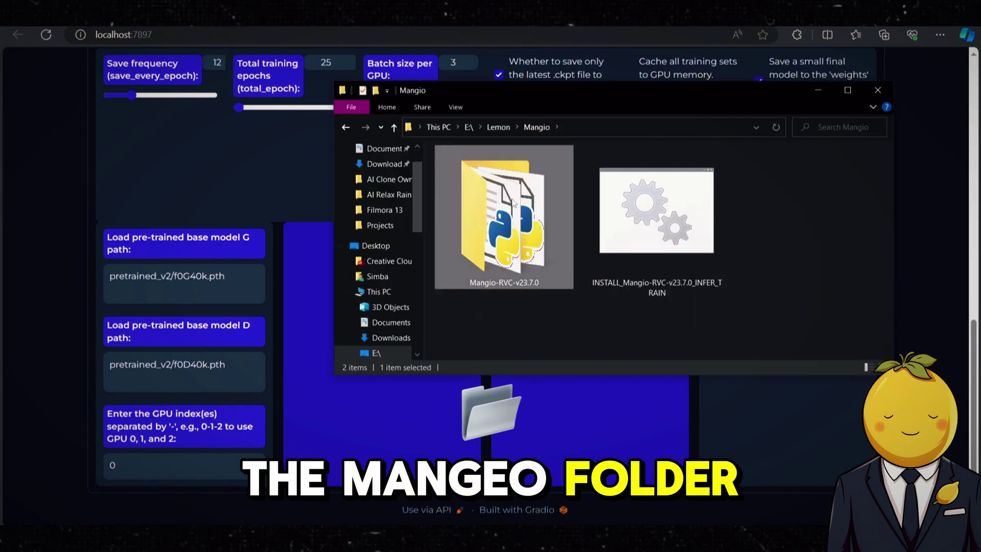
# Step: Open the weights folder inside Mangio-RVC-v23.7.0 and check the trained Mr-Lemon model files
pyautogui.doubleClick(511, 198)
pyautogui.scroll(-5, 518, 215)
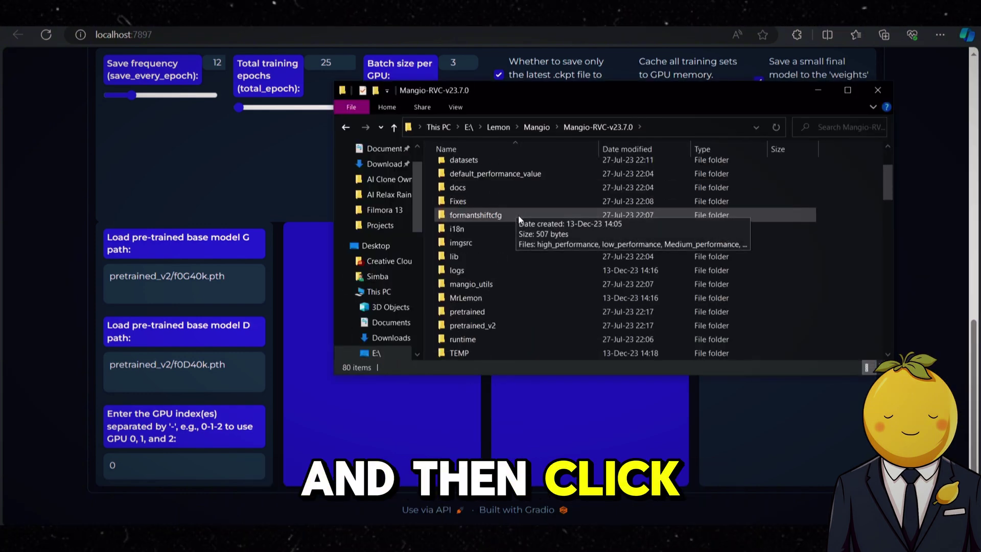
pyautogui.doubleClick(473, 297)
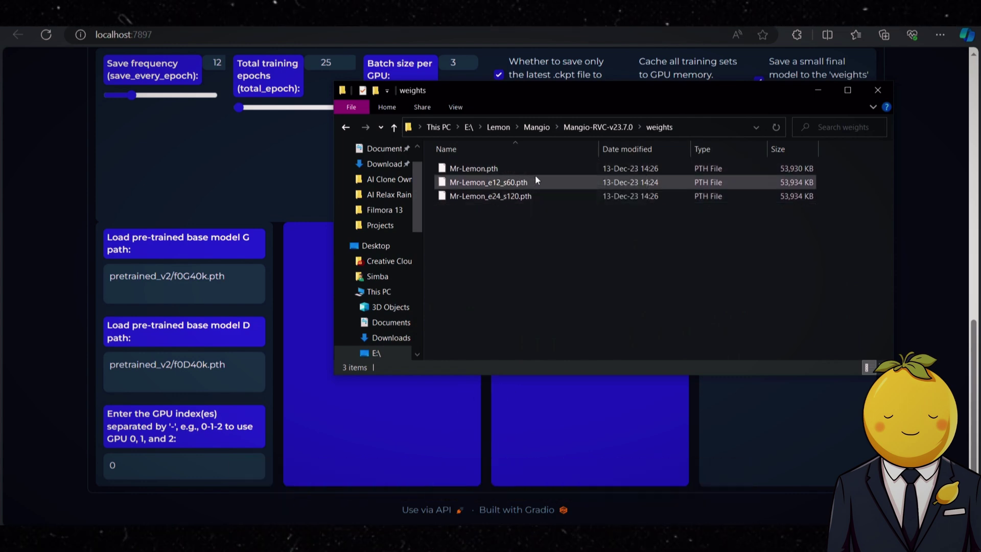
pyautogui.moveTo(494, 256); pyautogui.dragTo(537, 222)
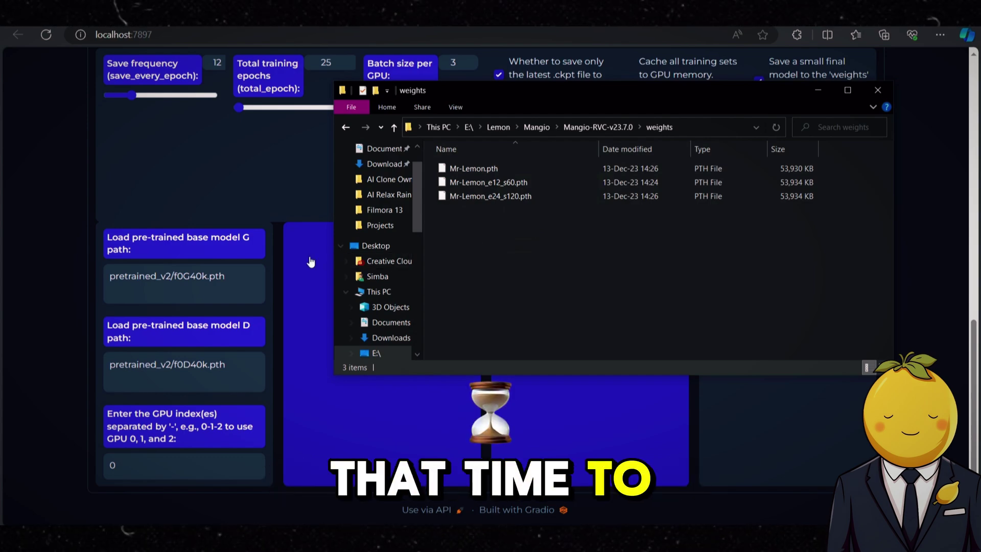
# Step: In Model Inference, refresh the voice list and choose Mr-Lemon_e24_s120.pth as the inferencing voice
pyautogui.click(36, 244)
pyautogui.scroll(10, 51, 245)
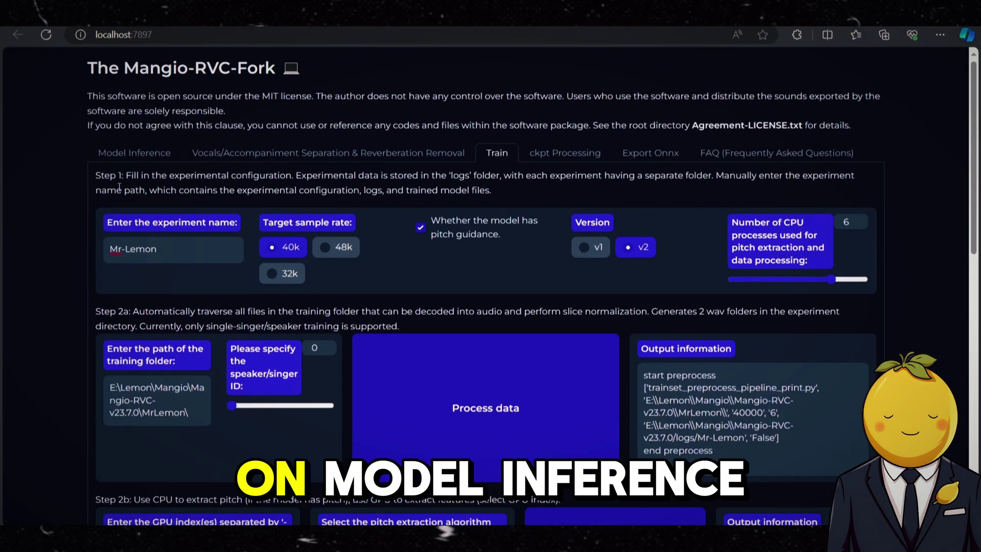
pyautogui.click(159, 157)
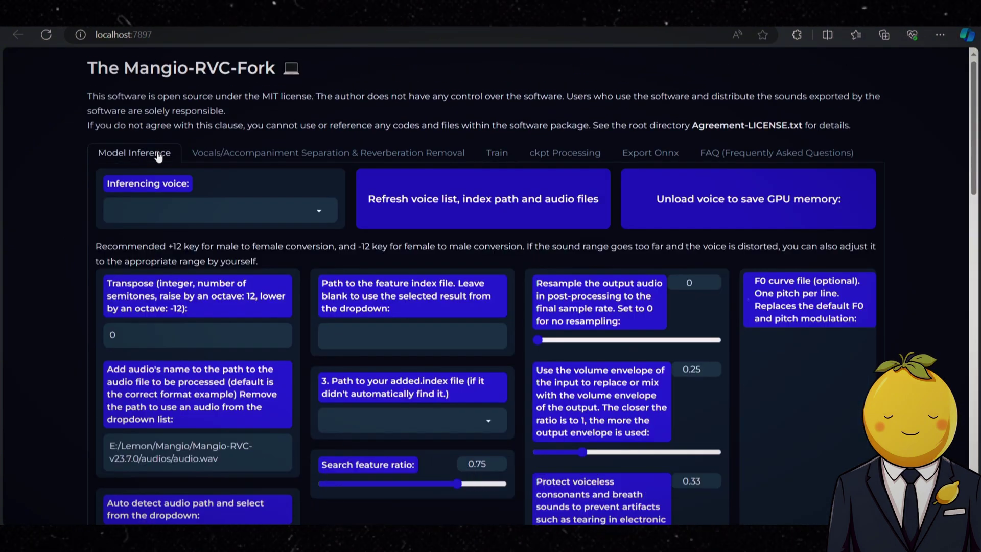
pyautogui.click(404, 209)
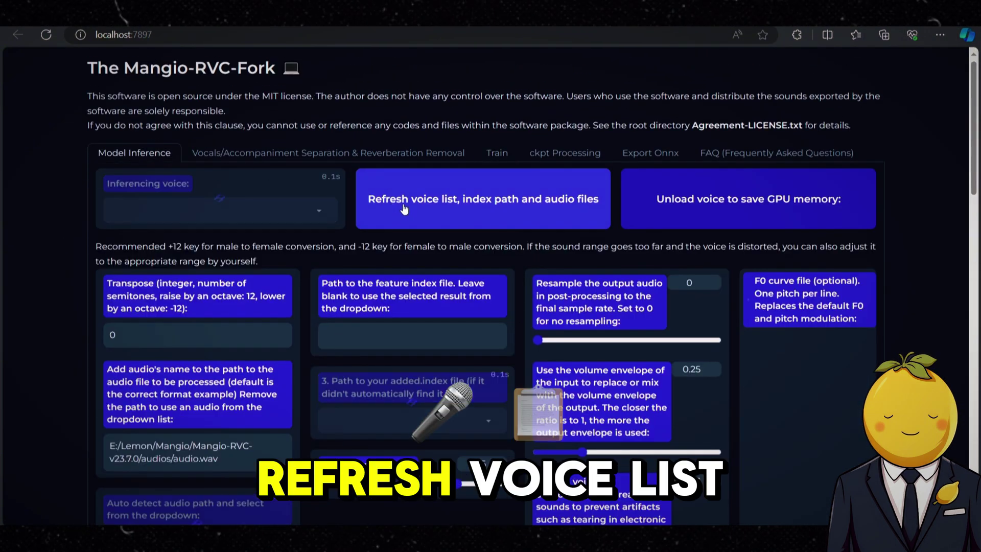
pyautogui.click(214, 210)
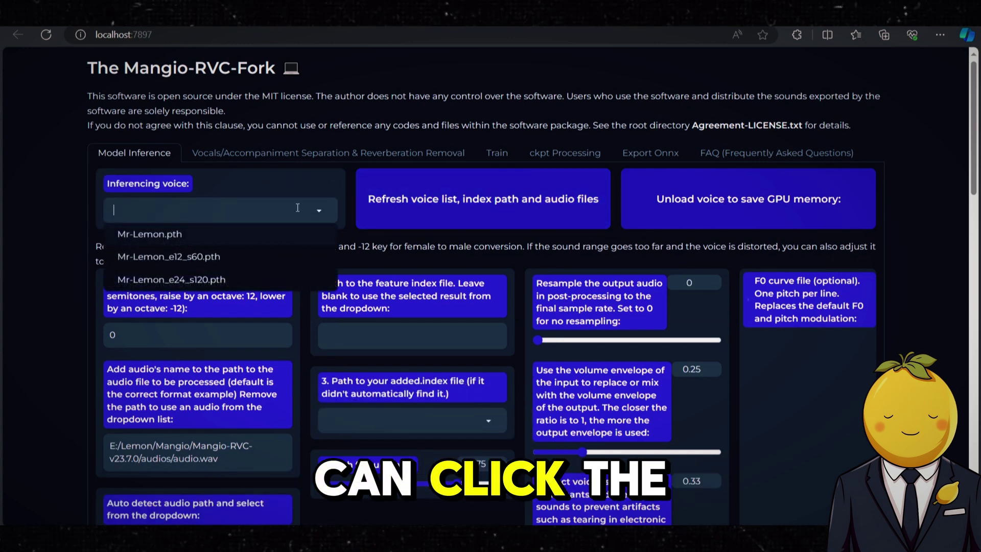
pyautogui.click(182, 280)
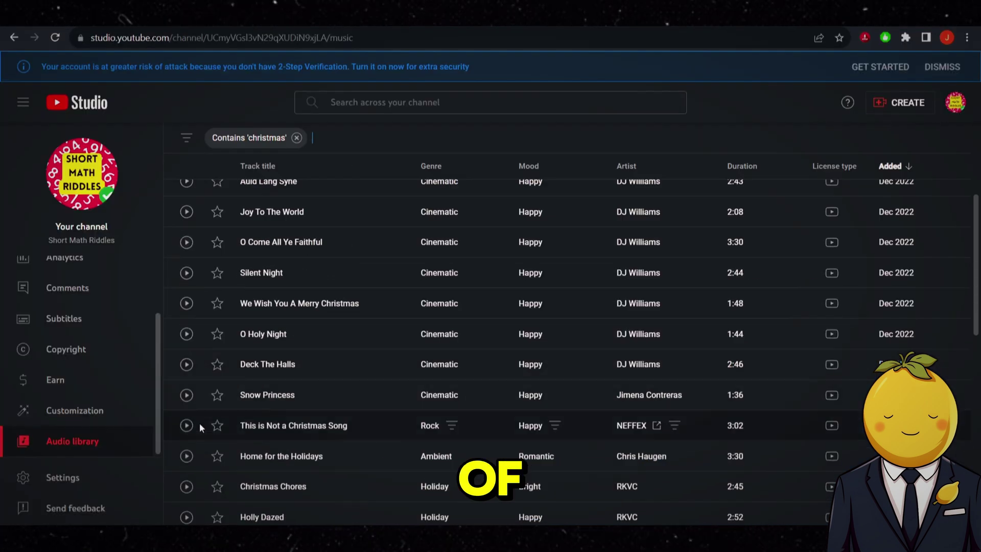
# Step: In YouTube Studio, preview Christmas tracks in the music library and save O Christmas Tree (Vocals) by Jingle Punks
pyautogui.click(187, 425)
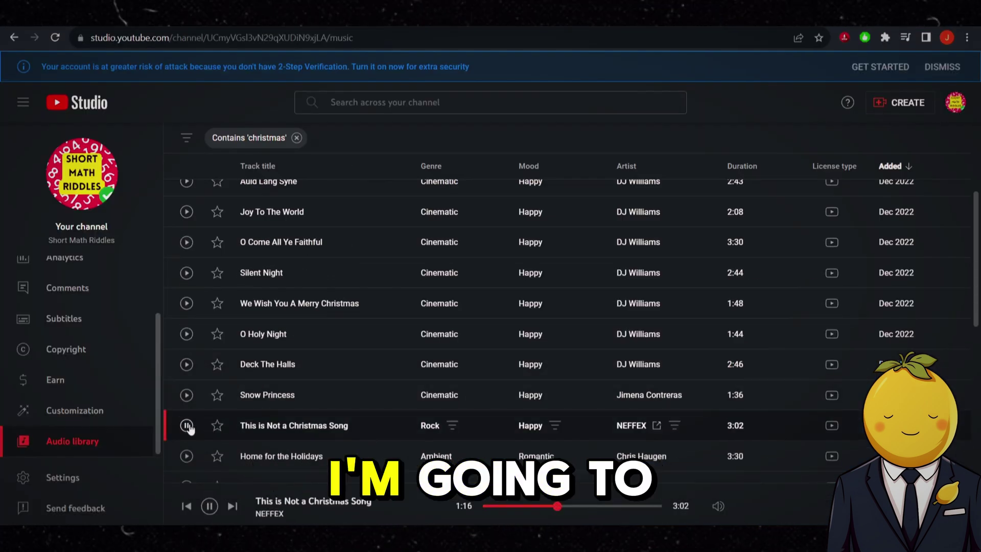
pyautogui.scroll(-4, 195, 422)
pyautogui.click(186, 264)
pyautogui.scroll(-4, 187, 347)
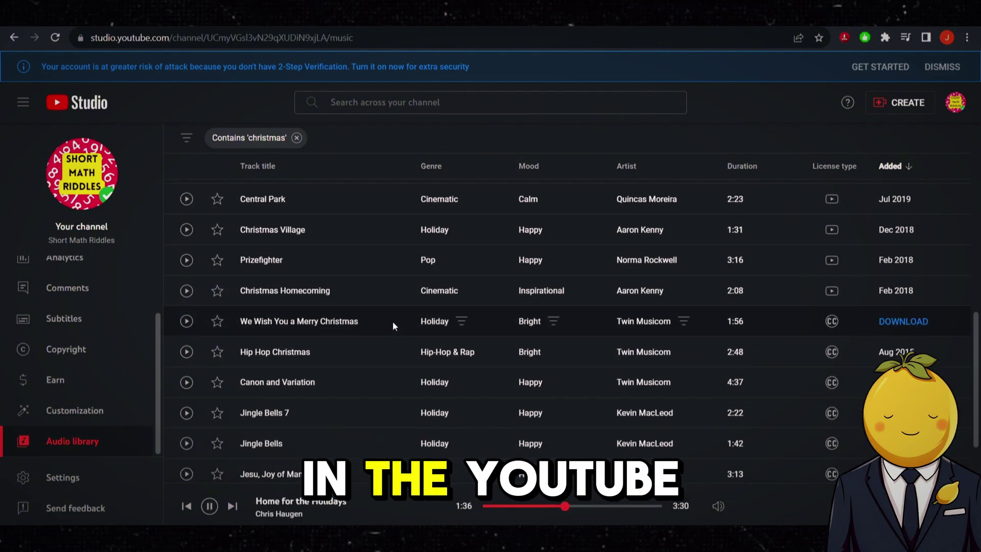
pyautogui.scroll(-4, 186, 332)
pyautogui.click(187, 400)
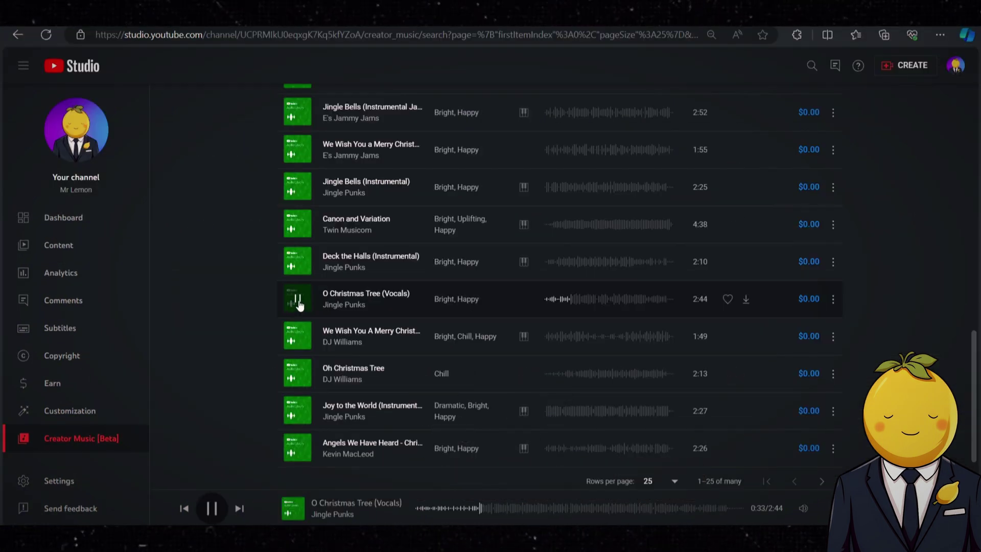
pyautogui.scroll(-2, 302, 302)
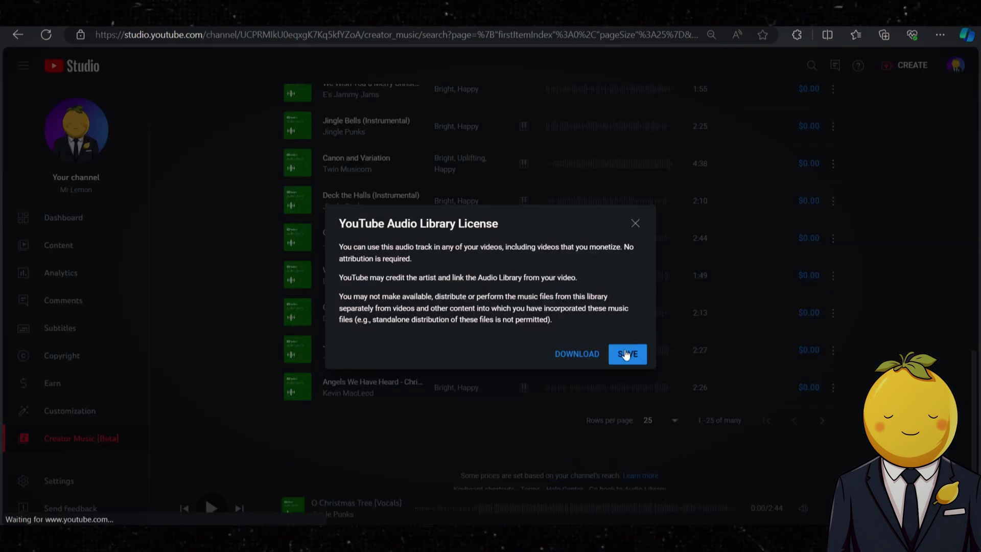
pyautogui.click(626, 354)
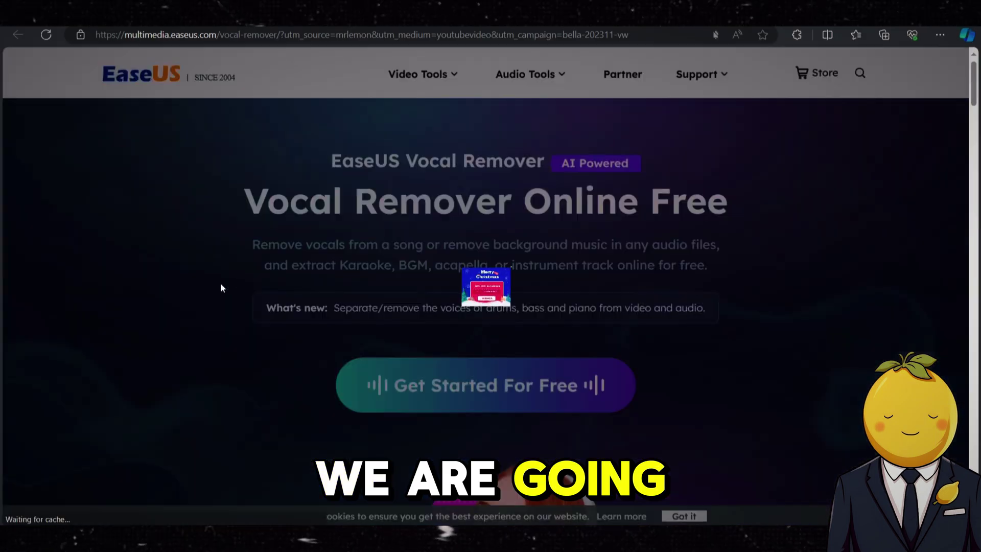
# Step: On the EaseUS Vocal Remover website, dismiss the promotional popup and cookie notice and go to the file upload section
pyautogui.click(670, 140)
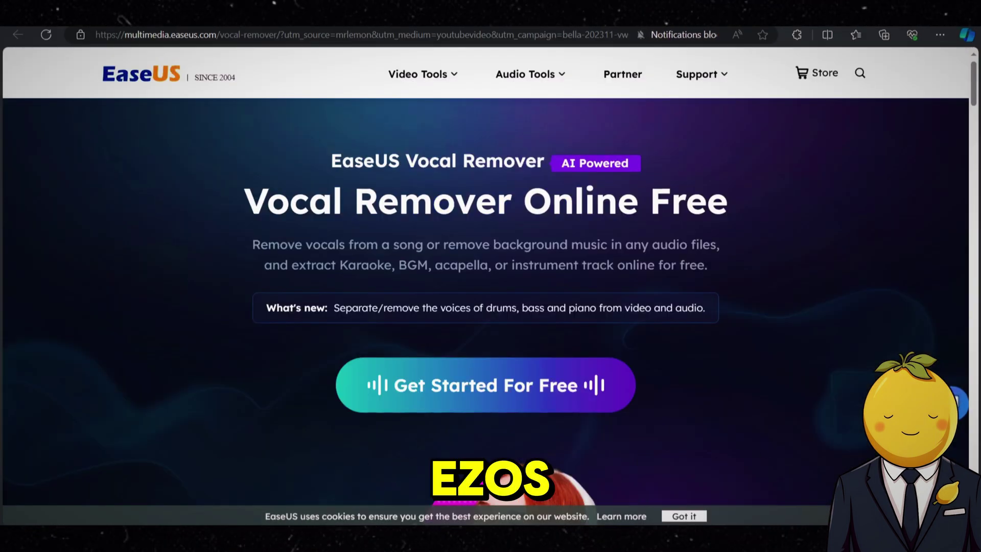
pyautogui.click(698, 517)
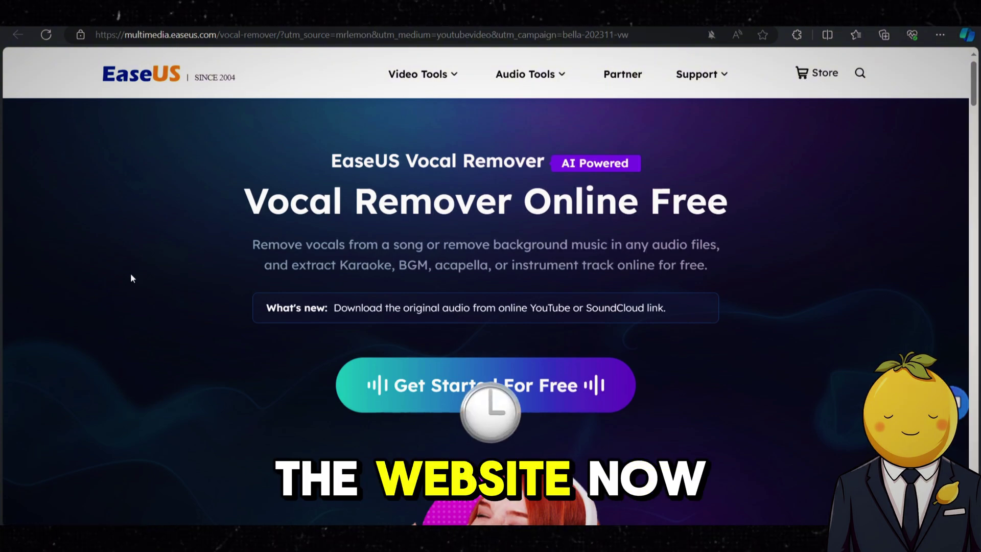
pyautogui.scroll(-4, 131, 278)
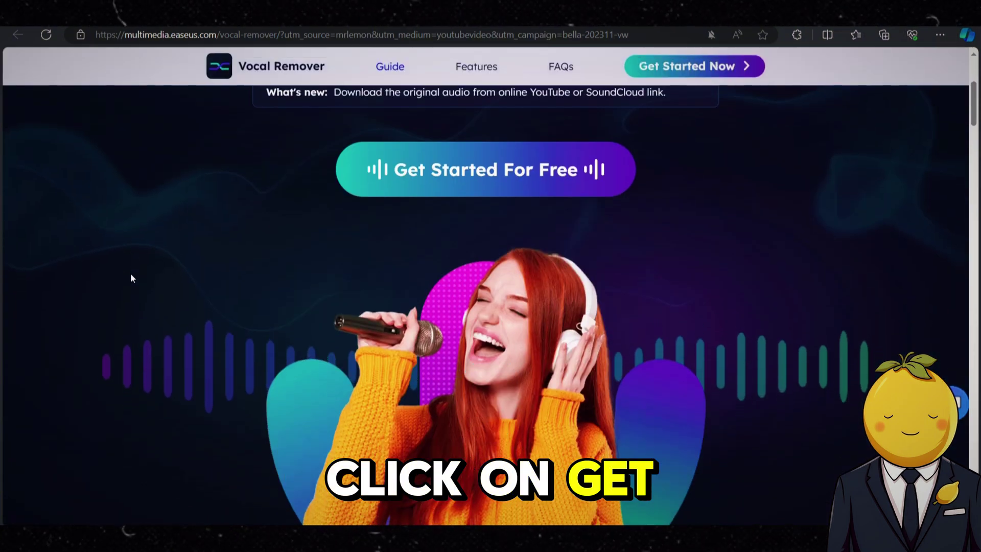
pyautogui.click(488, 174)
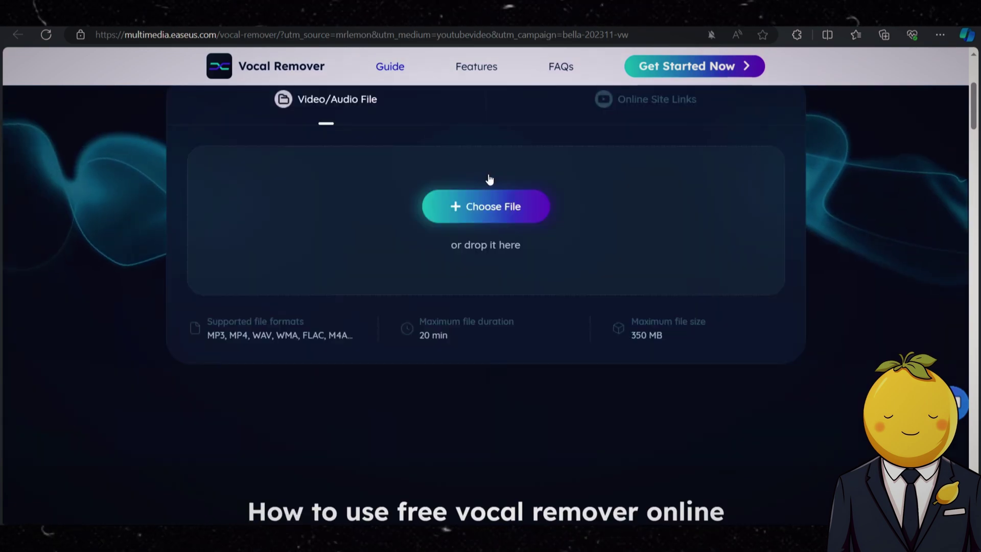
# Step: Upload the Jingle Punks - O Christmas Tree file from the AI Clone Own Voice Sing Any Song folder to the vocal remover
pyautogui.scroll(3, 422, 312)
pyautogui.scroll(-2, 422, 315)
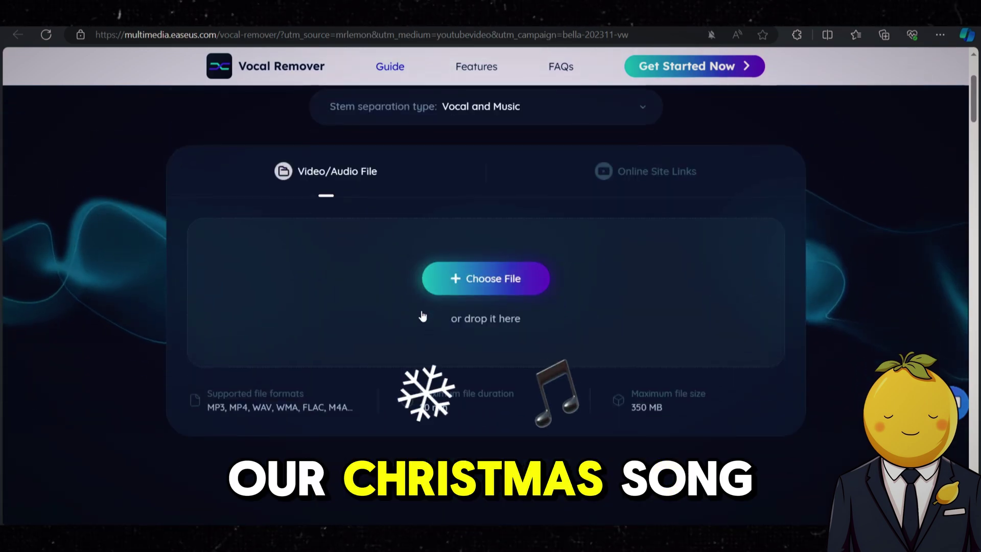
pyautogui.scroll(2, 422, 316)
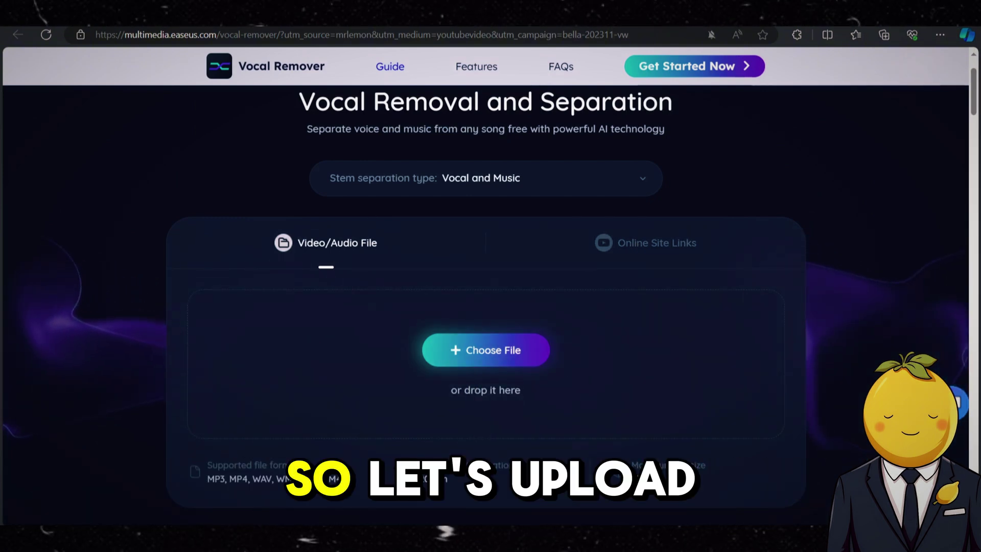
pyautogui.moveTo(173, 549)
pyautogui.click(193, 485)
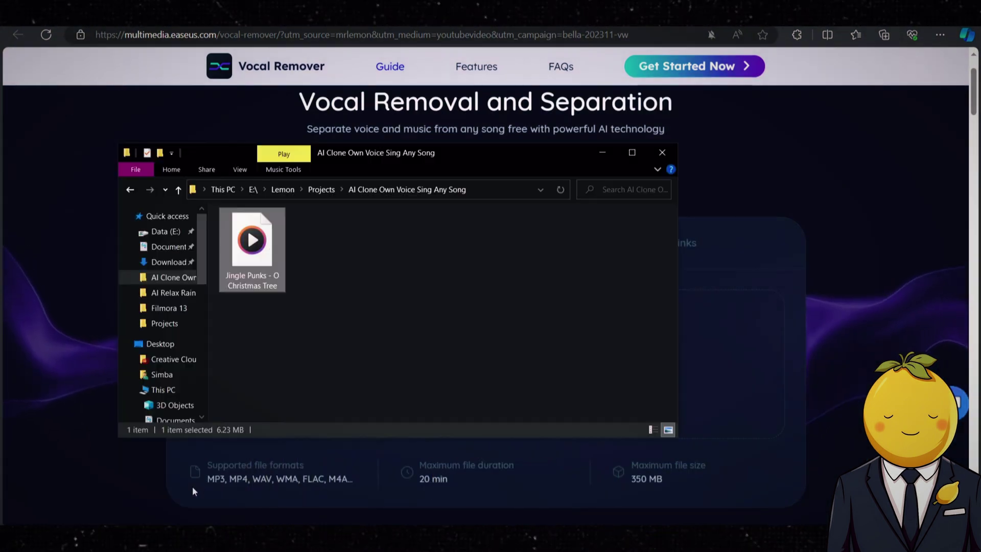
pyautogui.moveTo(403, 163); pyautogui.dragTo(748, 83)
pyautogui.moveTo(601, 188); pyautogui.dragTo(342, 391)
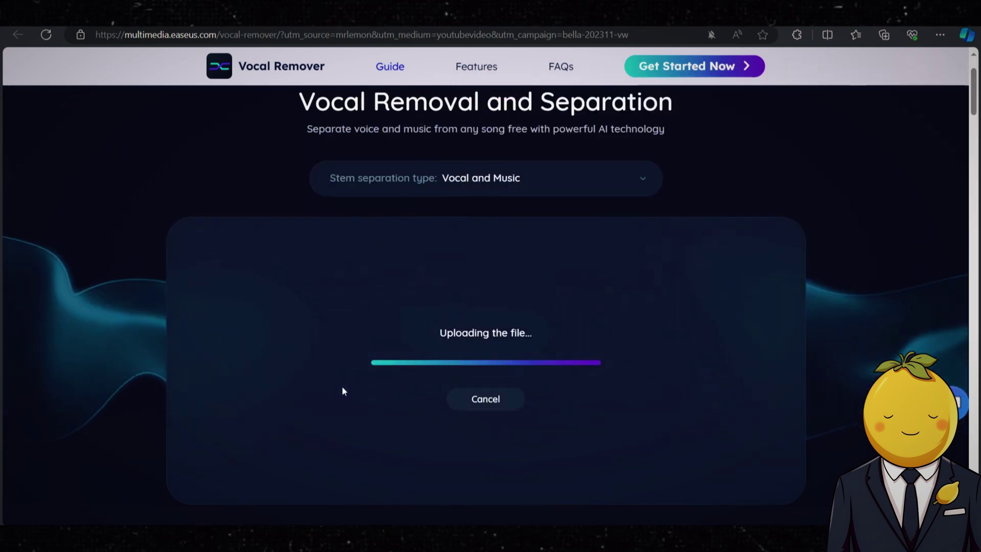
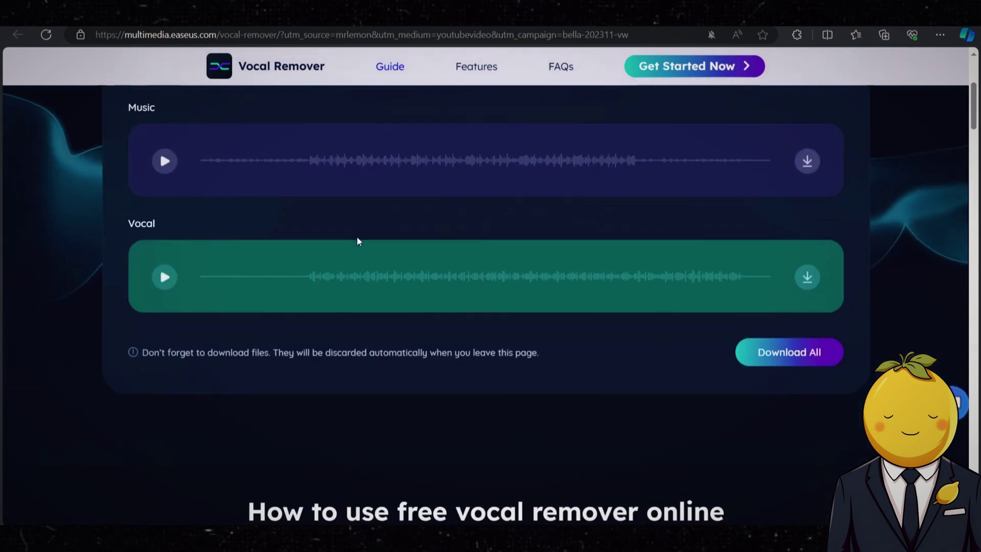
# Step: Listen to several passages of the separated Music and Vocal tracks to check the separation, and stop playback
pyautogui.scroll(5, 277, 378)
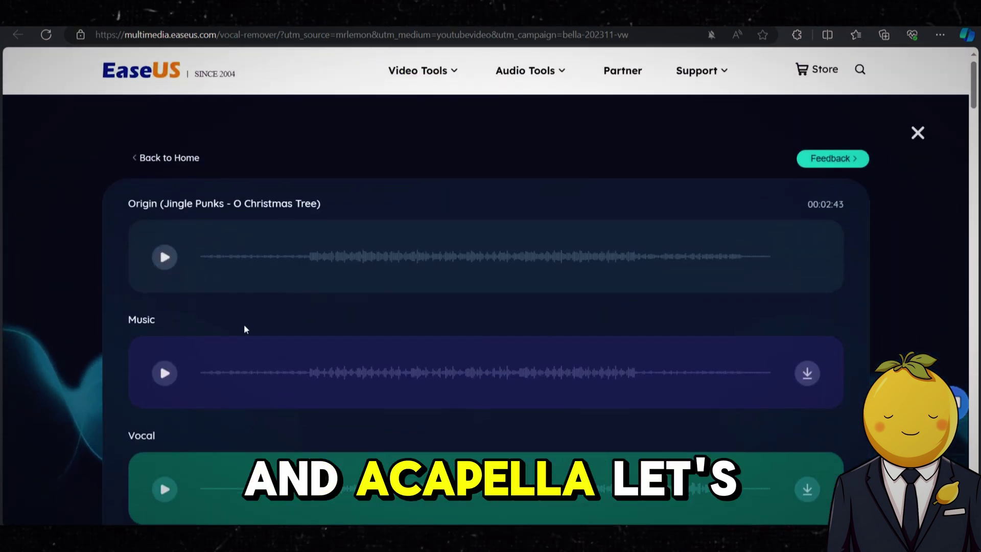
pyautogui.scroll(-2, 245, 327)
pyautogui.click(282, 304)
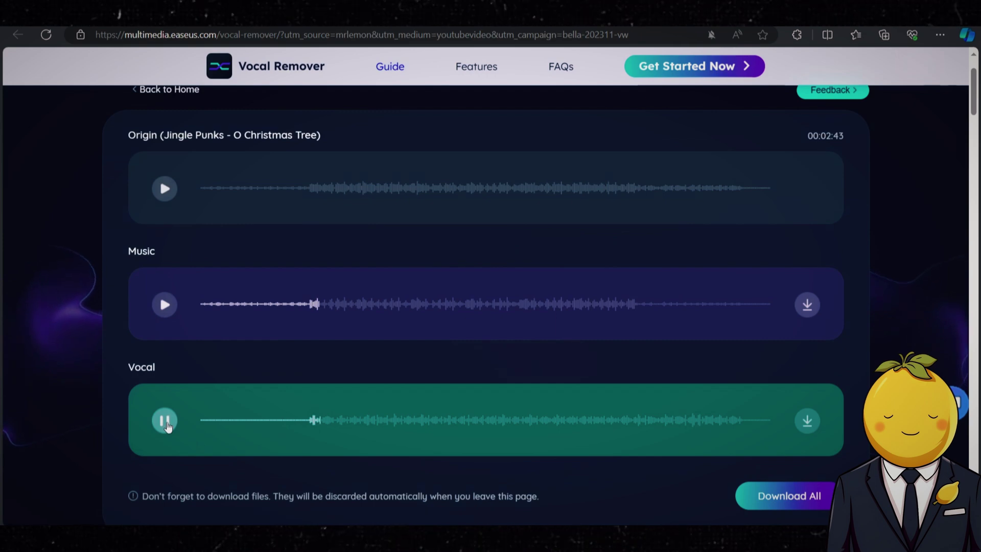
pyautogui.scroll(2, 654, 444)
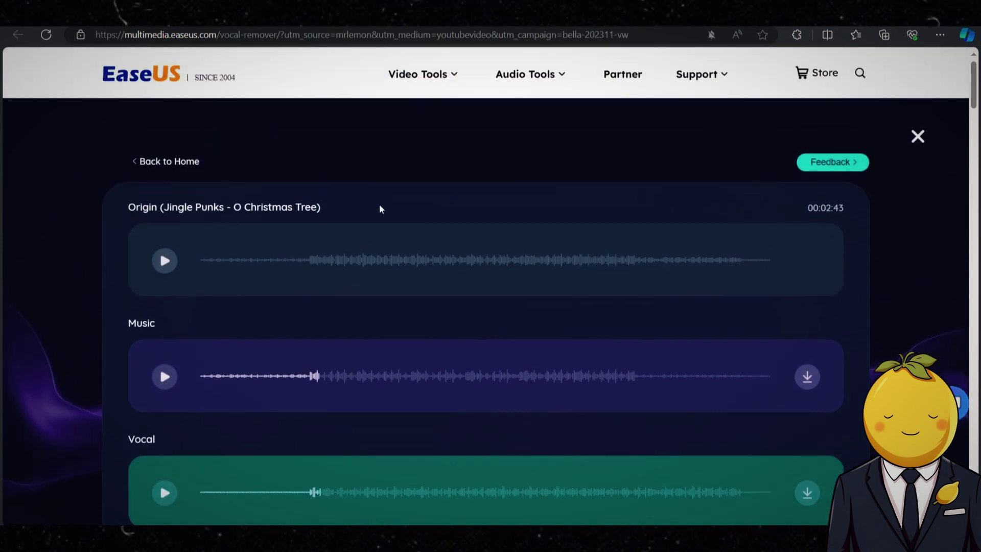
pyautogui.scroll(-2, 234, 222)
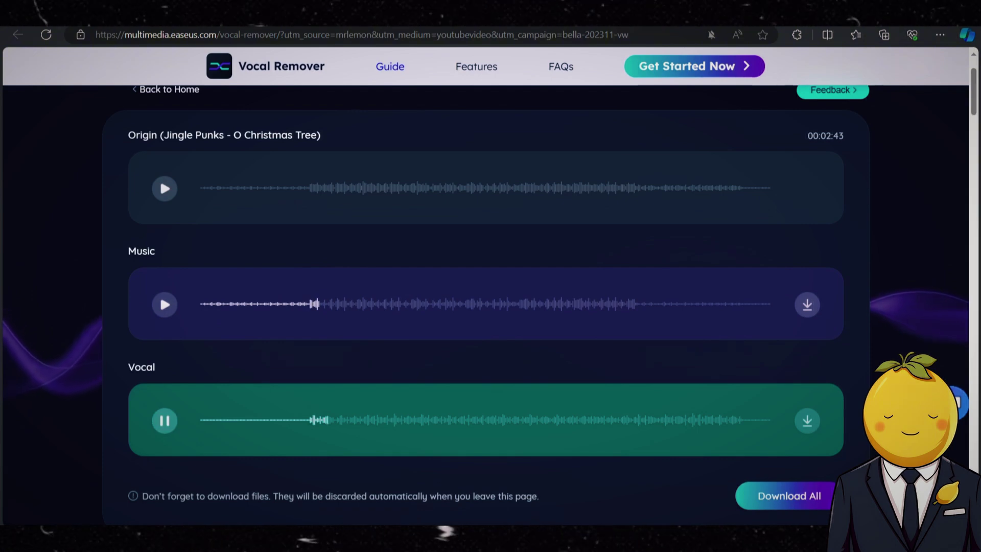
pyautogui.press('XF86AudioRaiseVolume')
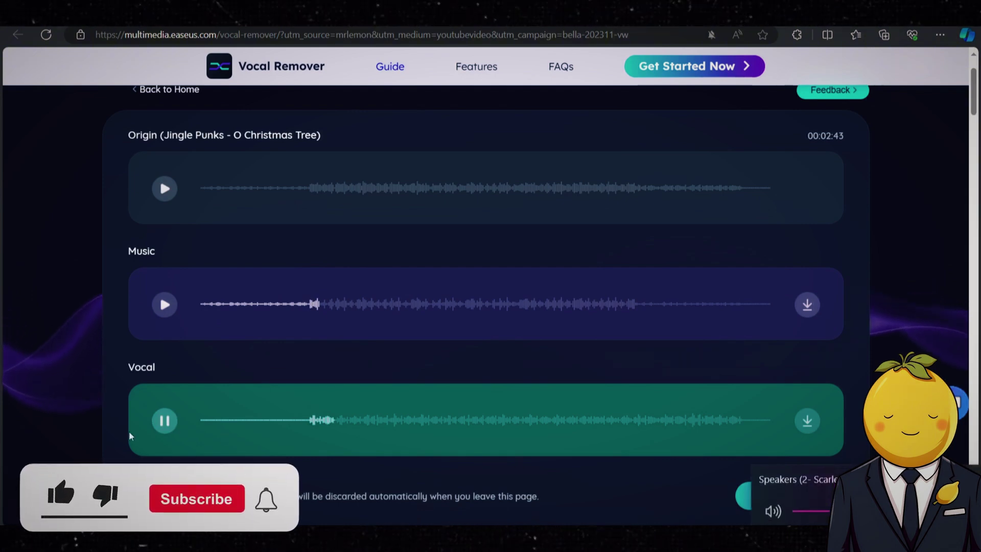
pyautogui.click(165, 305)
pyautogui.click(353, 305)
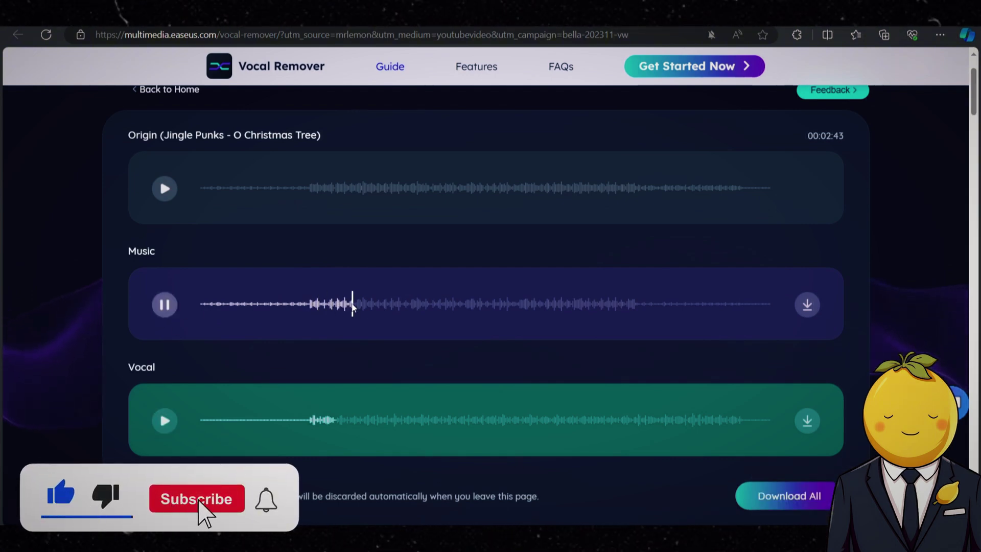
pyautogui.click(417, 305)
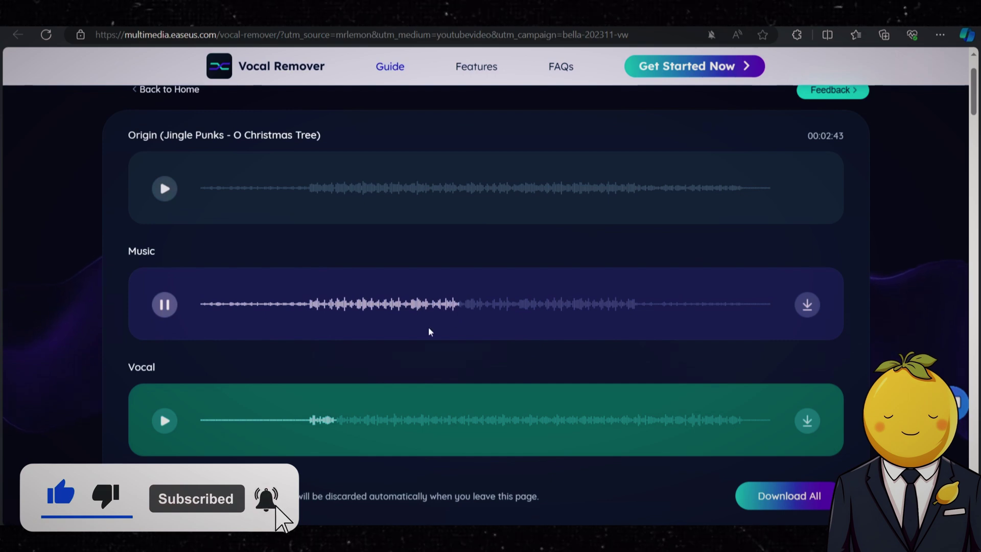
pyautogui.click(422, 420)
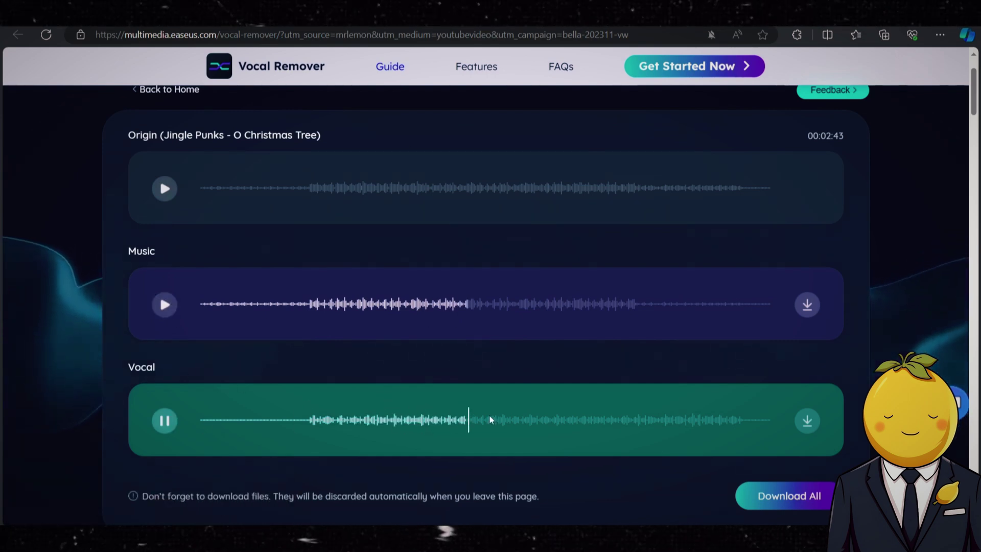
pyautogui.click(625, 418)
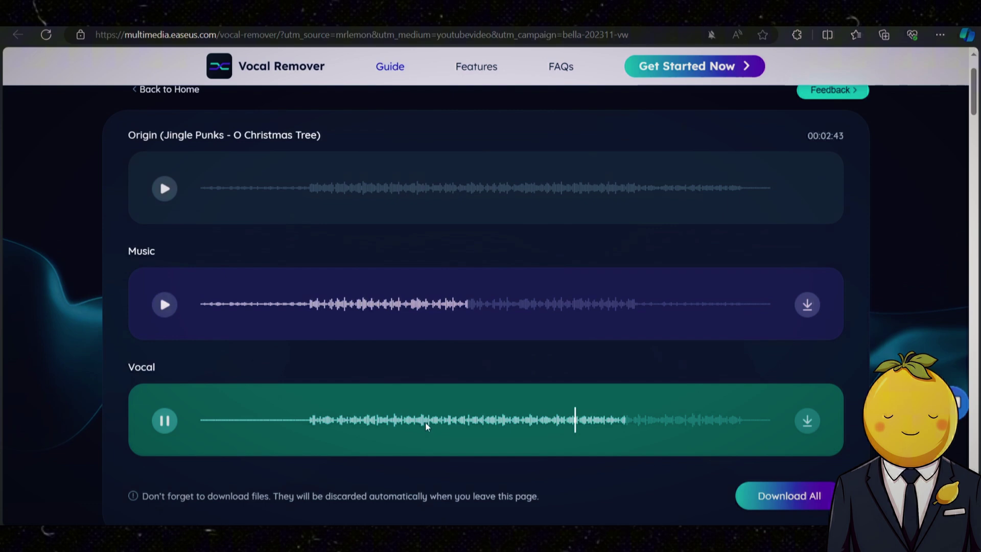
pyautogui.click(170, 421)
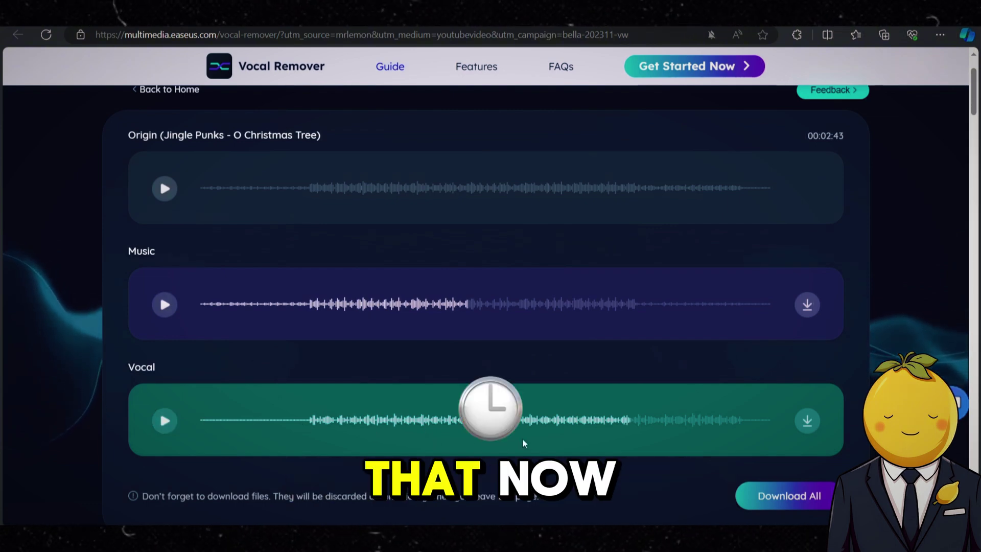
# Step: Download the separated vocal and music tracks individually and show the project folder's files as extra large icons
pyautogui.scroll(-2, 554, 439)
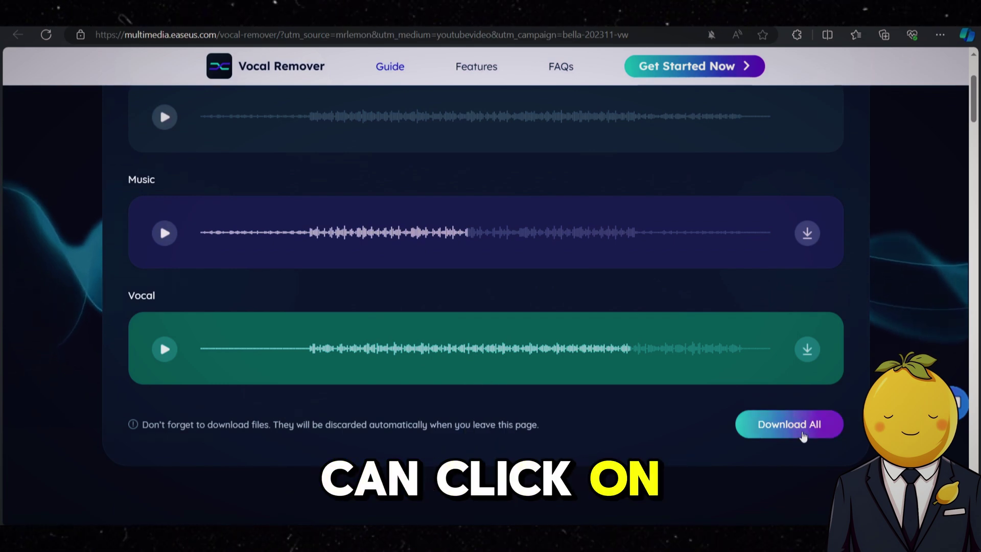
pyautogui.scroll(2, 794, 363)
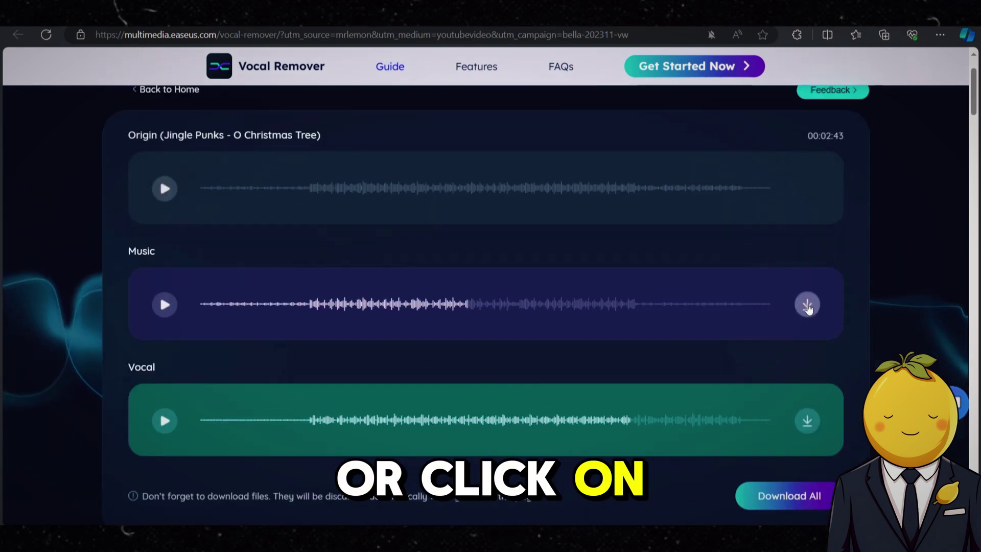
pyautogui.click(811, 424)
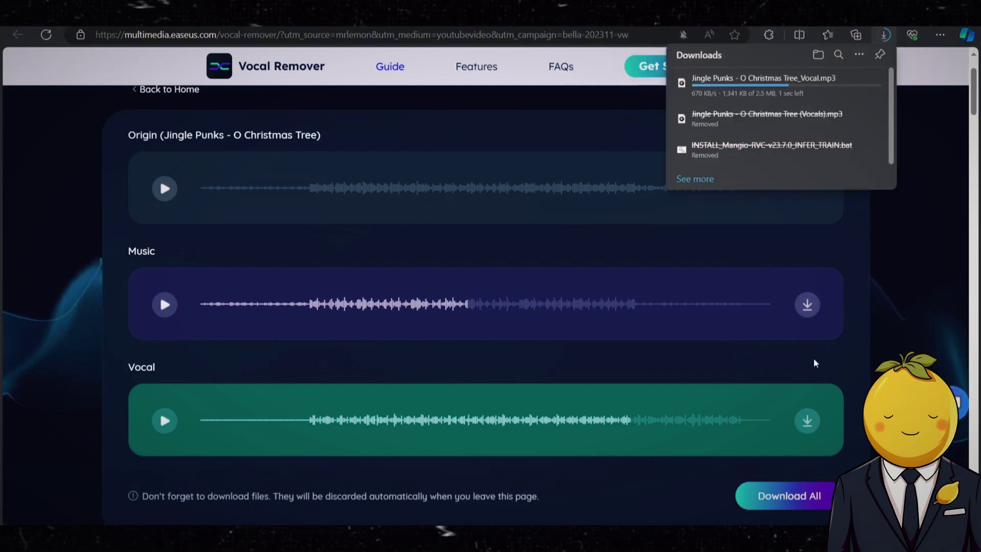
pyautogui.click(808, 309)
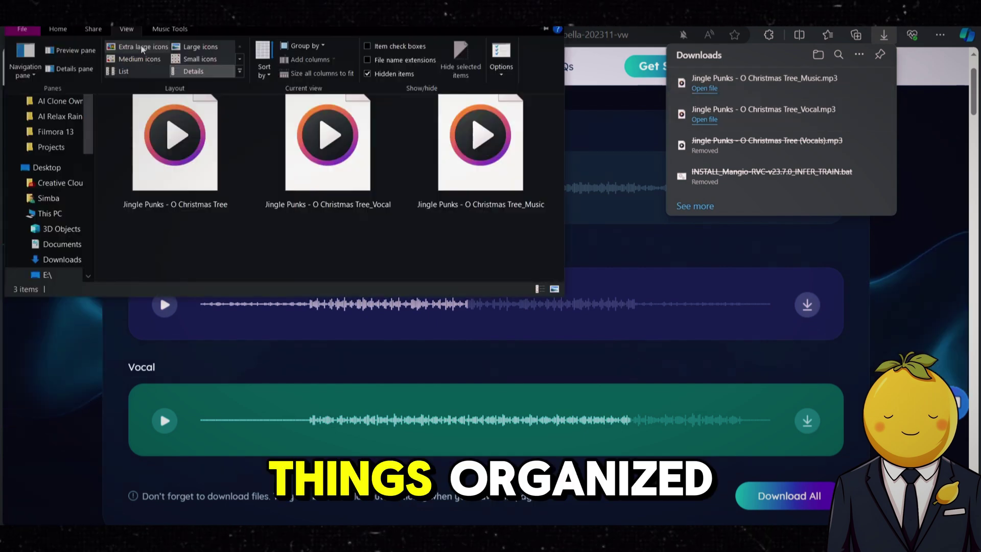
pyautogui.click(142, 48)
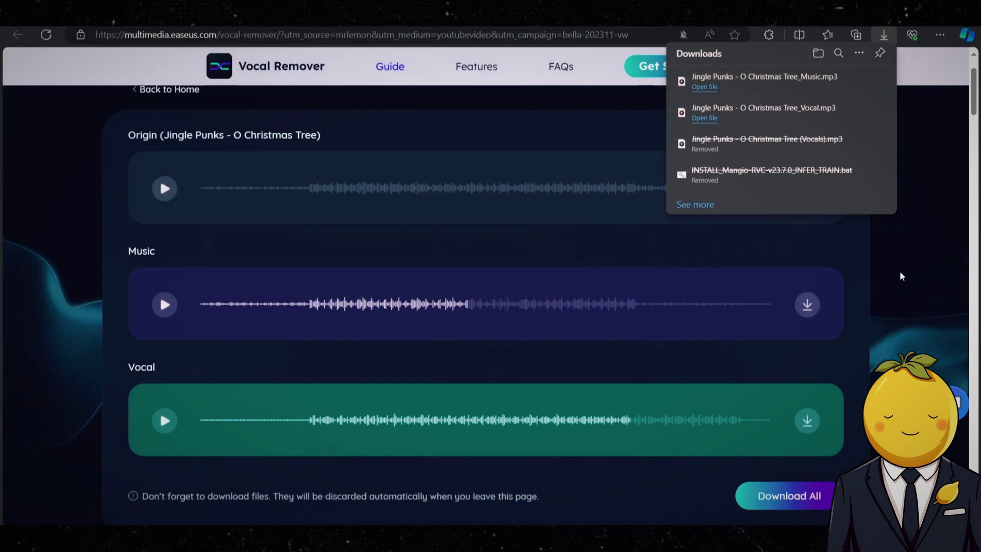
pyautogui.click(900, 271)
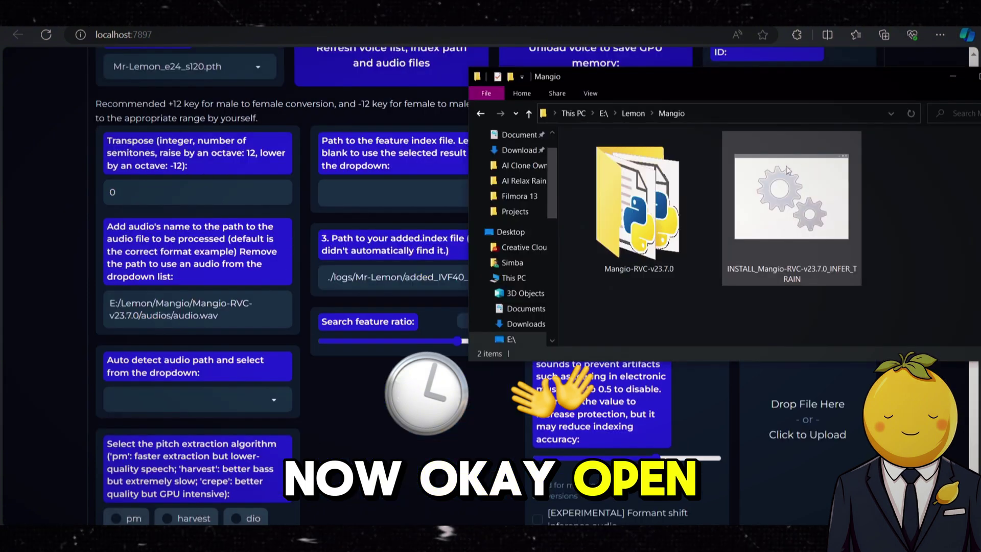
# Step: Open the audios folder inside Mangio-RVC-v23.7.0 and move Jingle Punks - O Christmas Tree_Vocal into it from the project folder
pyautogui.doubleClick(679, 188)
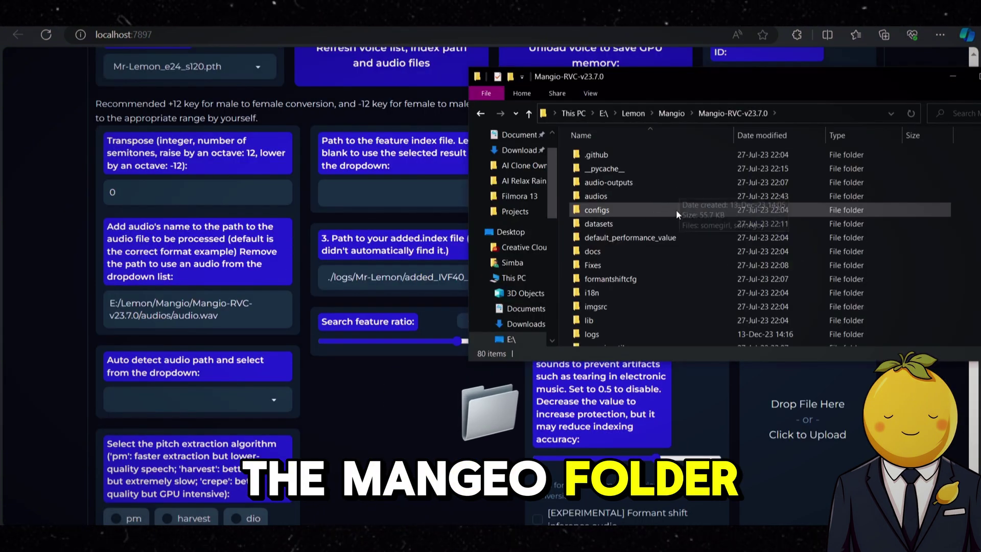
pyautogui.click(603, 196)
pyautogui.doubleClick(603, 196)
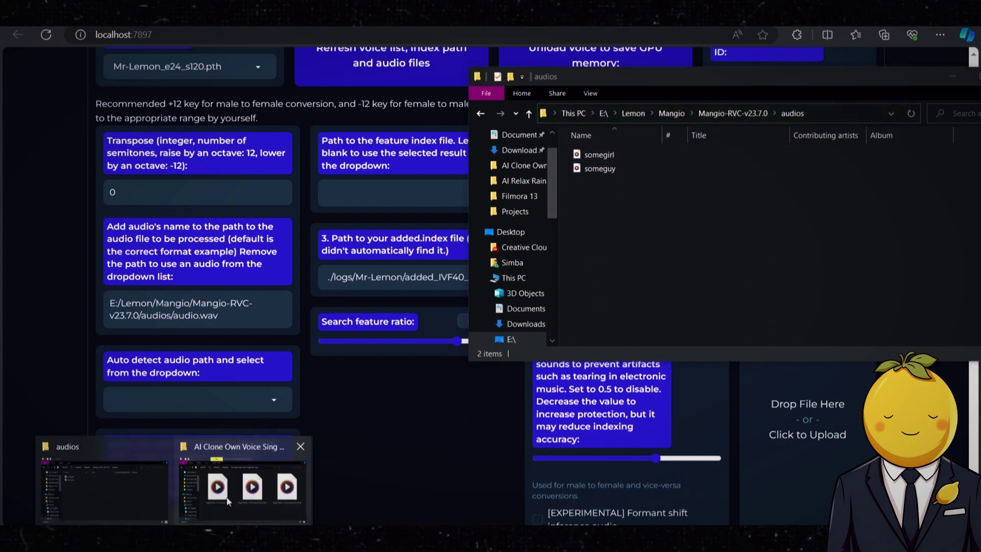
pyautogui.click(252, 475)
pyautogui.click(464, 170)
pyautogui.moveTo(463, 170); pyautogui.dragTo(639, 183)
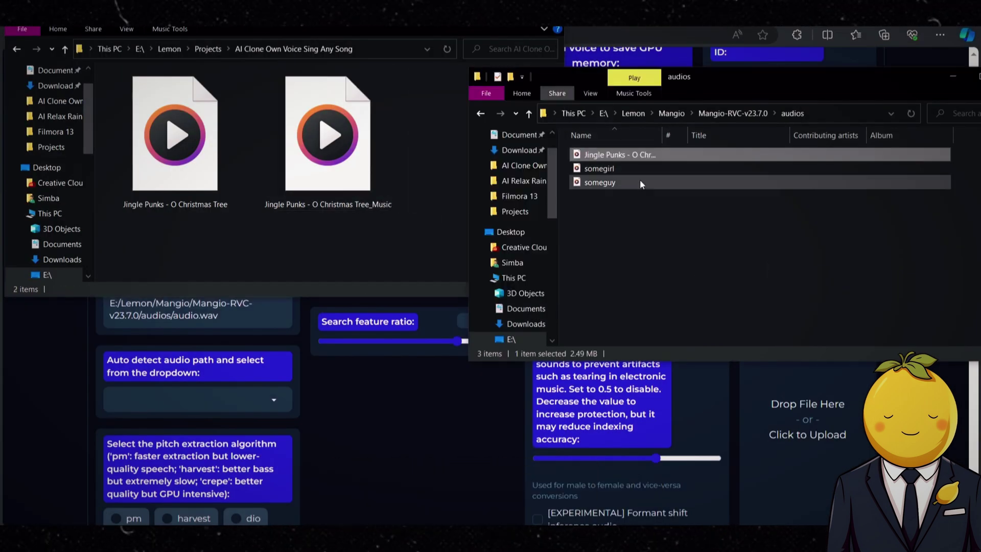
# Step: Rename the vocal file to Jingle-Punks-O-Christmas-Tree_Vocal so it contains no spaces, and copy the new name
pyautogui.click(630, 155)
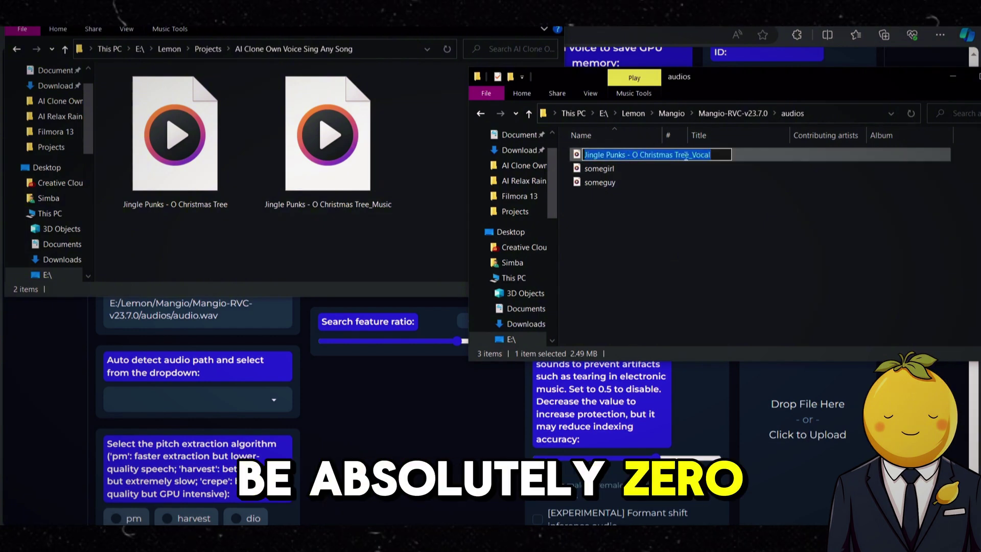
pyautogui.click(608, 154)
pyautogui.press('BackSpace')
pyautogui.write('-')
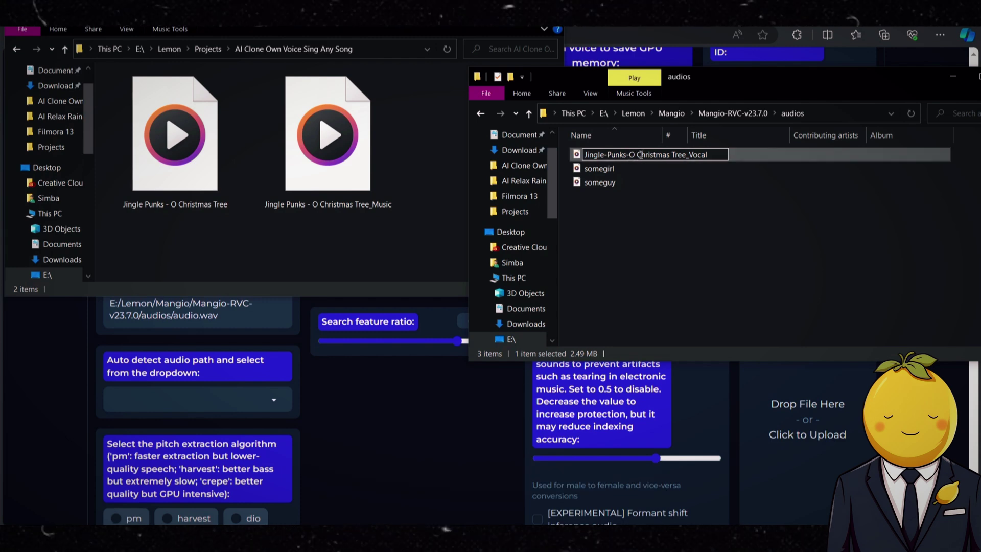
pyautogui.moveTo(714, 158); pyautogui.dragTo(590, 154)
pyautogui.hotkey('ctrl', 'c')
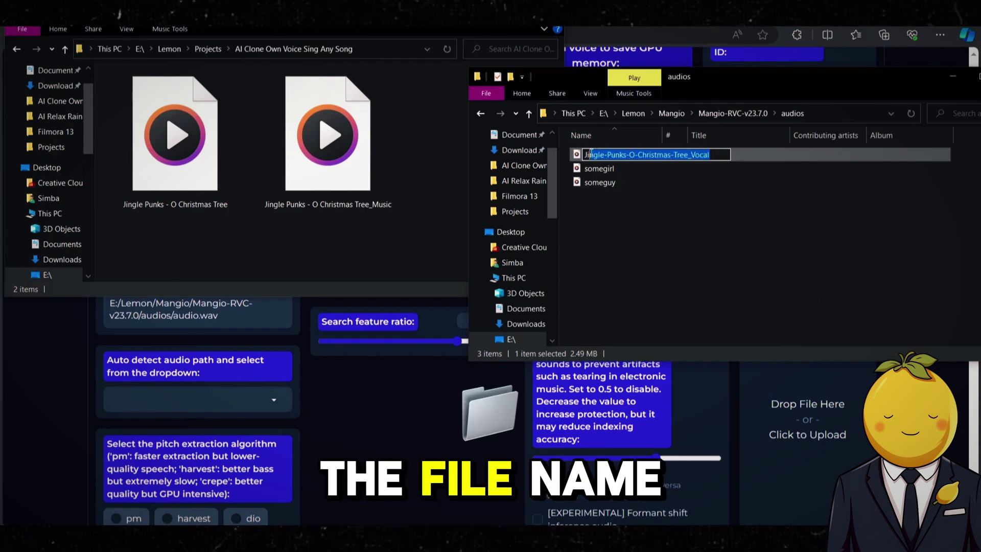
pyautogui.click(644, 212)
# Step: In the Mangio-RVC page's audio path, replace audio.wav with Jingle-Punks-O-Christmas-Tree_Vocal.mp3
pyautogui.click(220, 318)
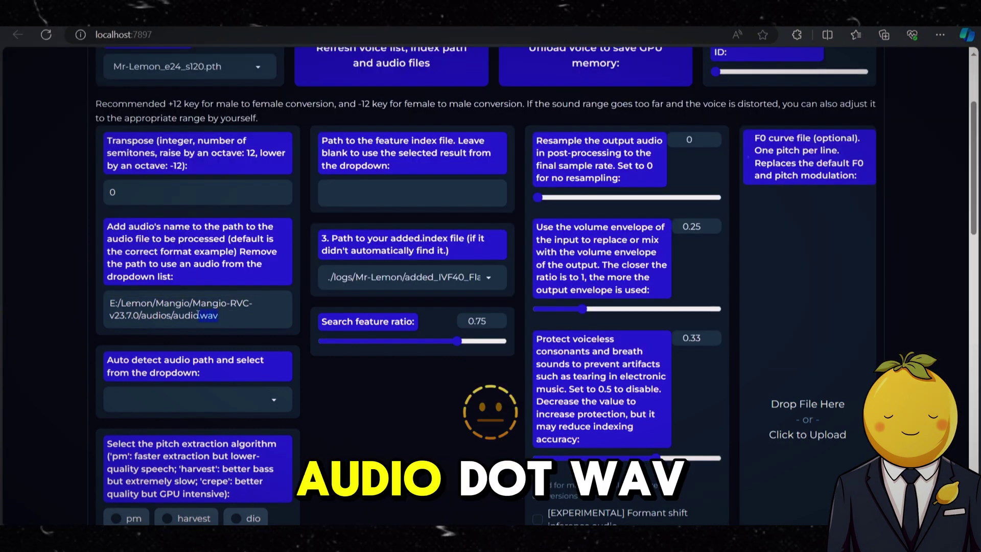
pyautogui.moveTo(198, 315); pyautogui.dragTo(182, 313)
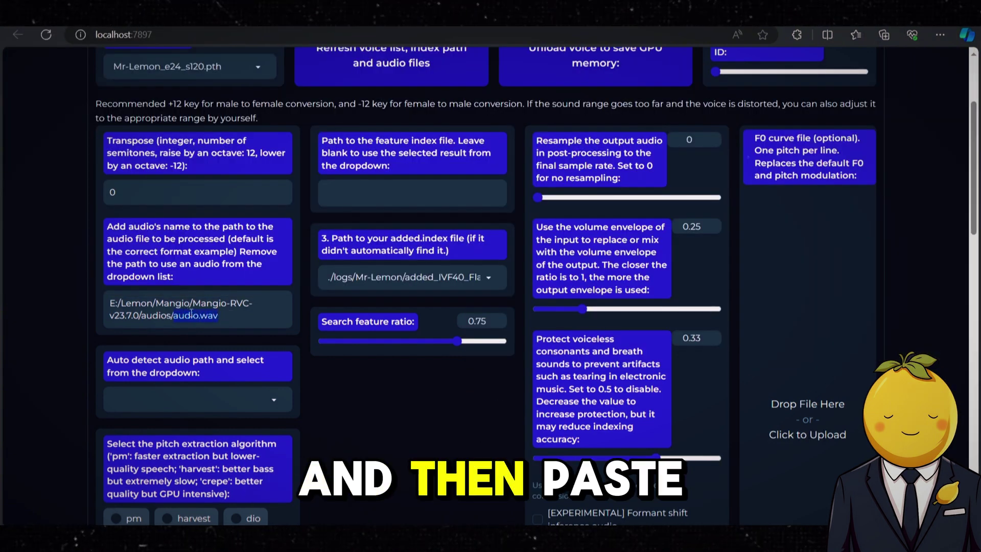
pyautogui.hotkey('ctrl', 'v')
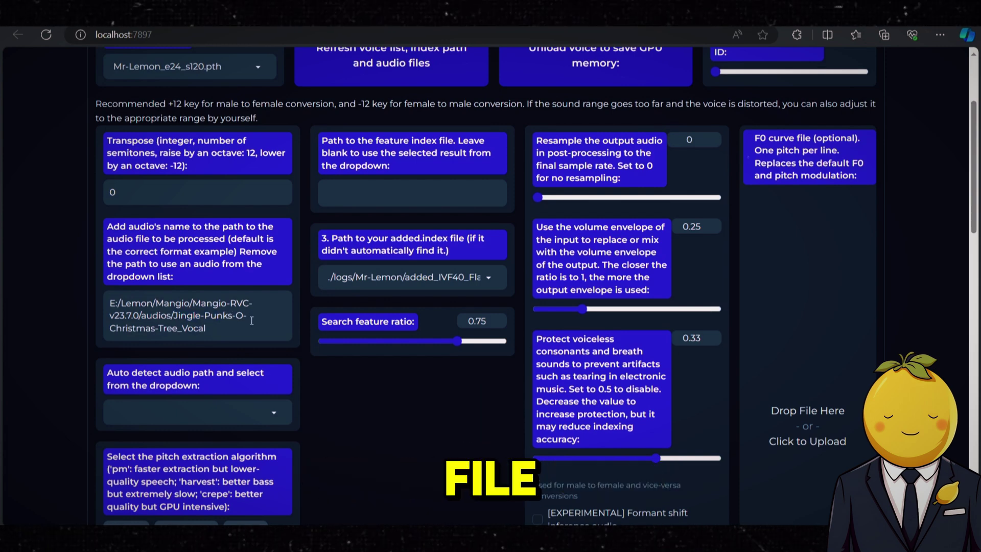
pyautogui.write('.mp3')
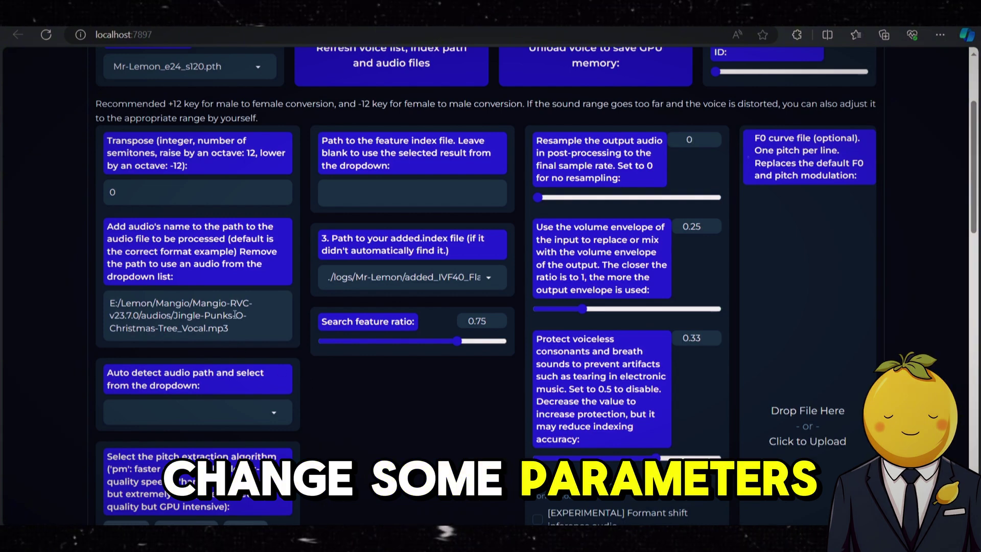
# Step: Convert the vocal track with the Mr-Lemon voice using rmvpe pitch extraction, and listen to the exported audio at a higher volume
pyautogui.scroll(-3, 72, 250)
pyautogui.scroll(-2, 75, 250)
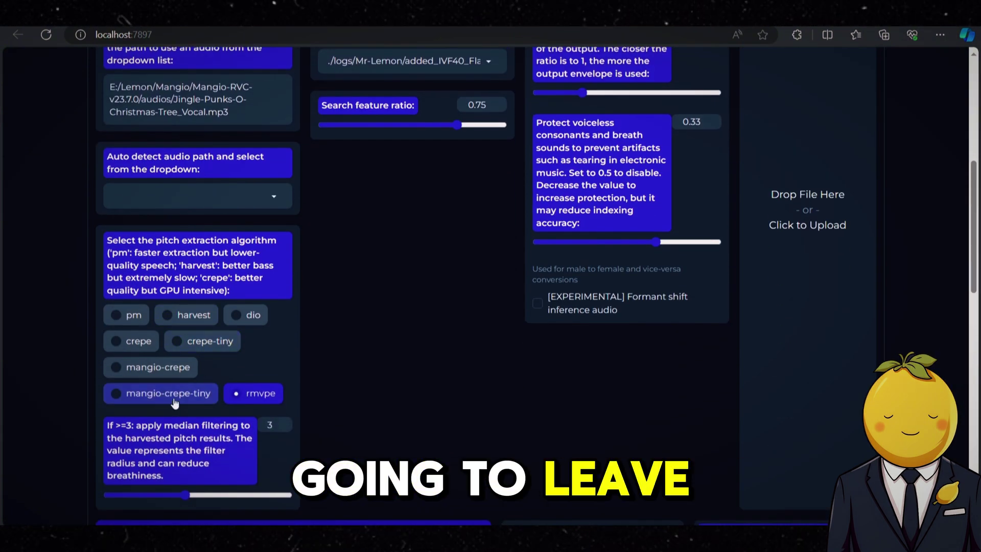
pyautogui.scroll(-3, 240, 315)
pyautogui.scroll(-2, 470, 210)
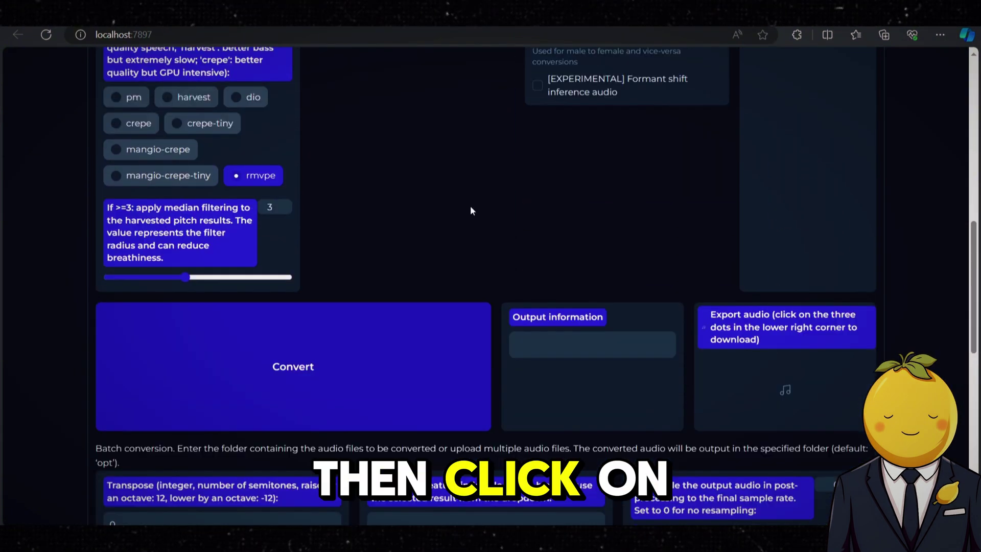
pyautogui.click(323, 372)
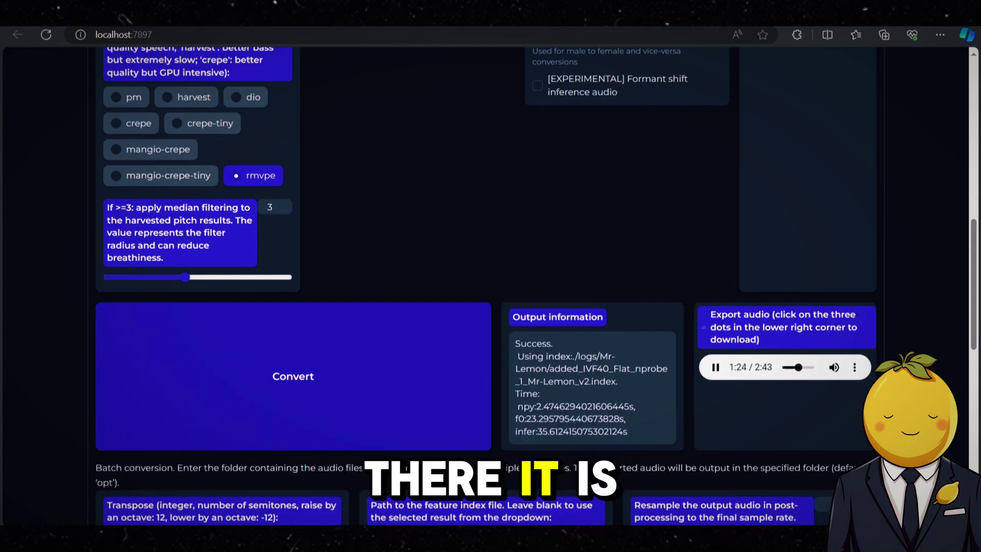
pyautogui.press('XF86AudioRaiseVolume')
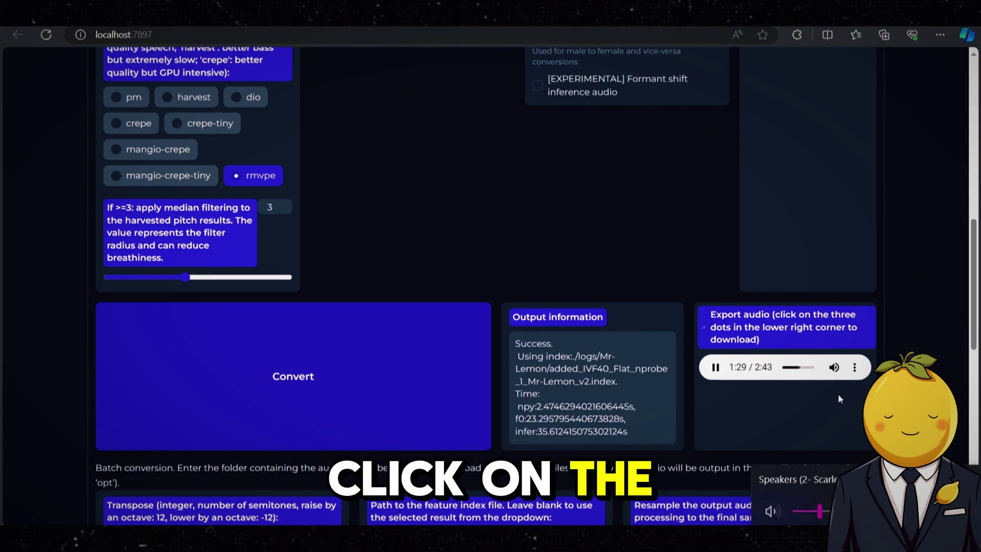
# Step: Download the converted vocal from the export audio player and pause its playback
pyautogui.click(854, 367)
pyautogui.click(792, 332)
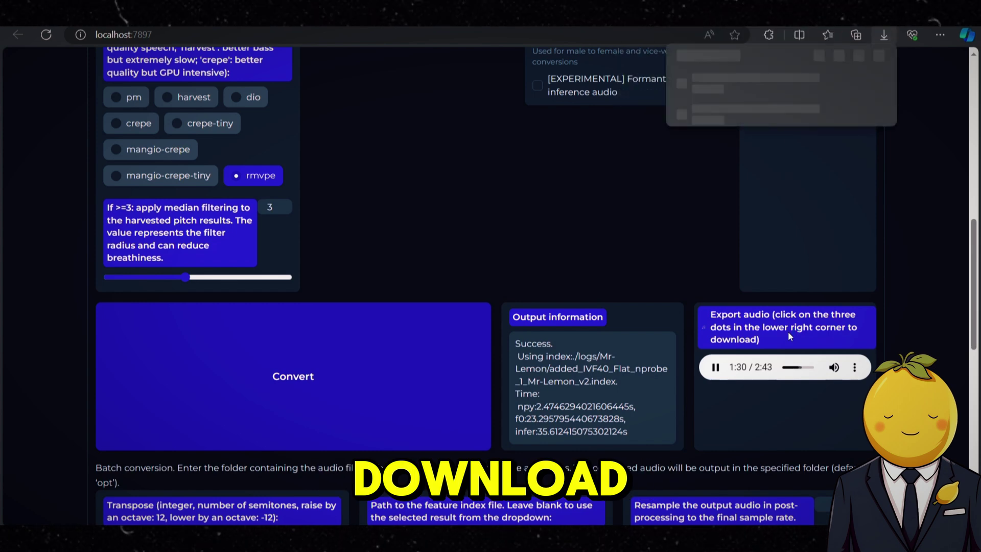
pyautogui.click(720, 372)
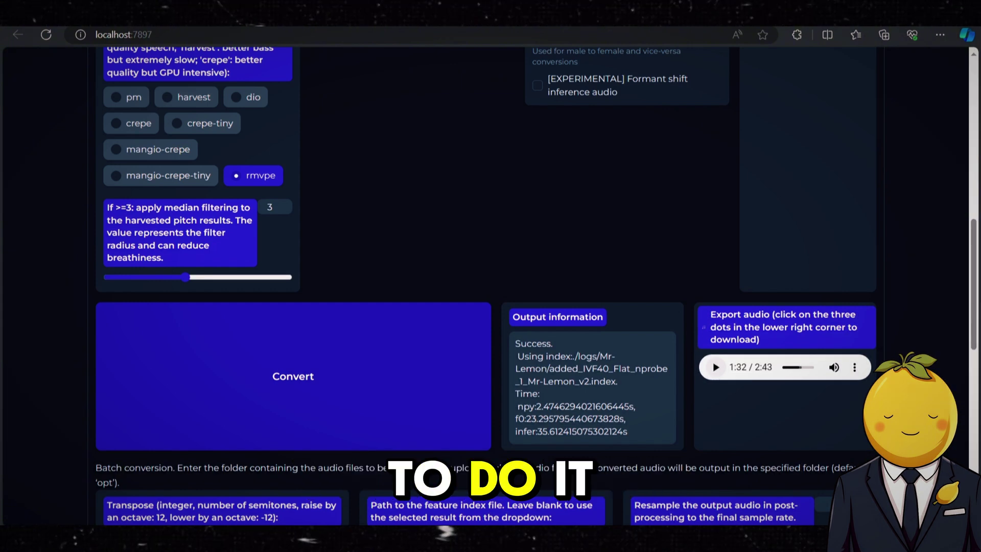
# Step: Open CapCut and add Jingle Punks - O Christmas Tree_Music and audio from the project folder to the timeline
pyautogui.moveTo(254, 493)
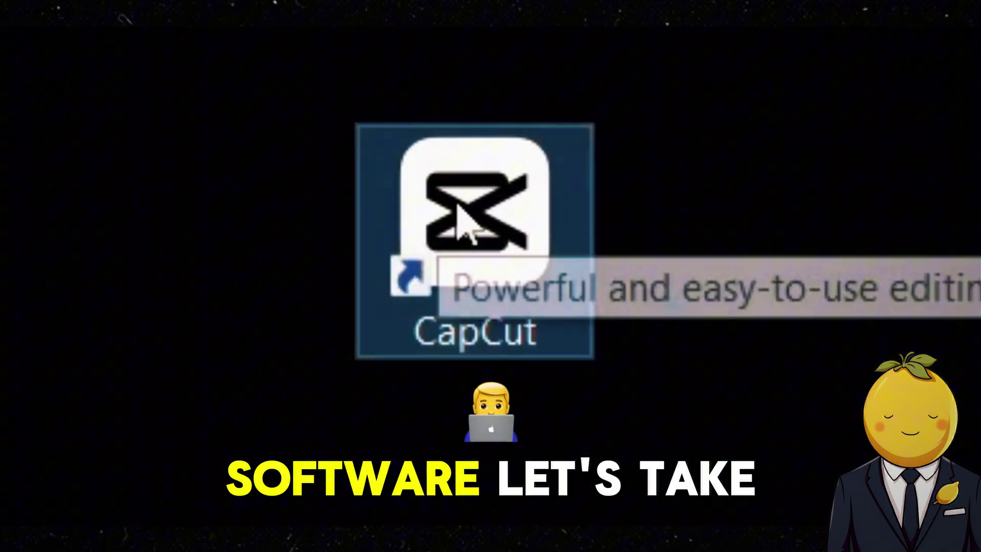
pyautogui.doubleClick(460, 210)
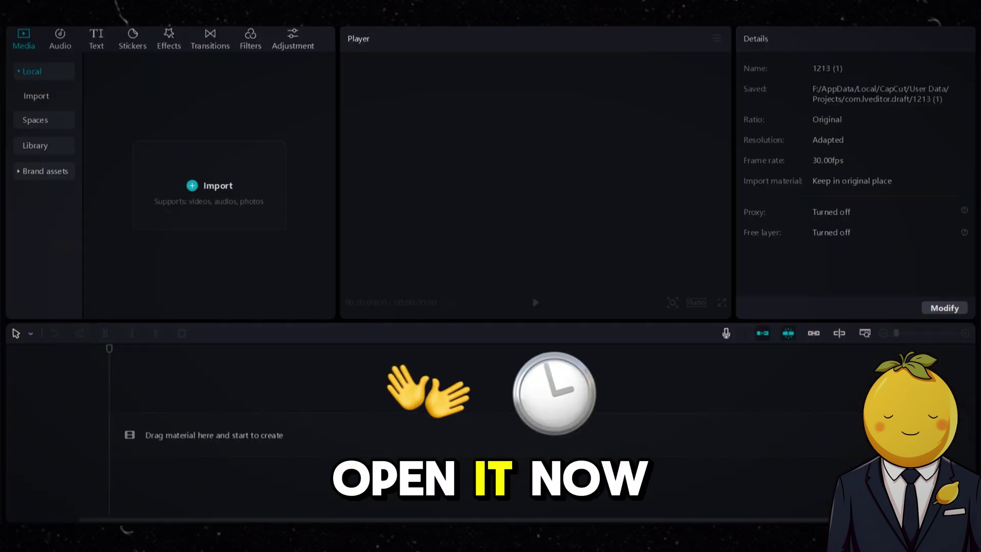
pyautogui.click(230, 503)
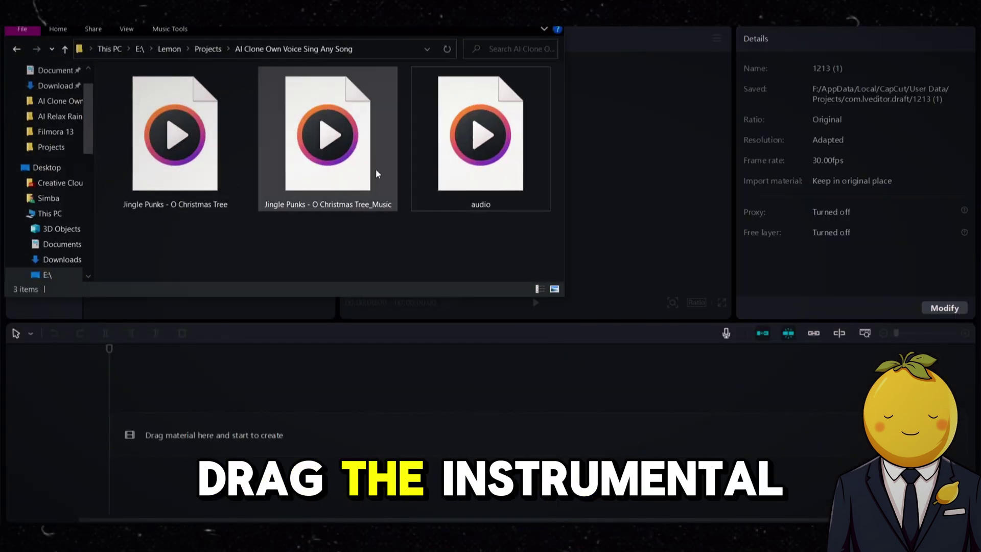
pyautogui.click(327, 135)
pyautogui.keyDown('ctrl'); pyautogui.click(480, 135); pyautogui.keyUp('ctrl')
pyautogui.moveTo(480, 135); pyautogui.dragTo(194, 417)
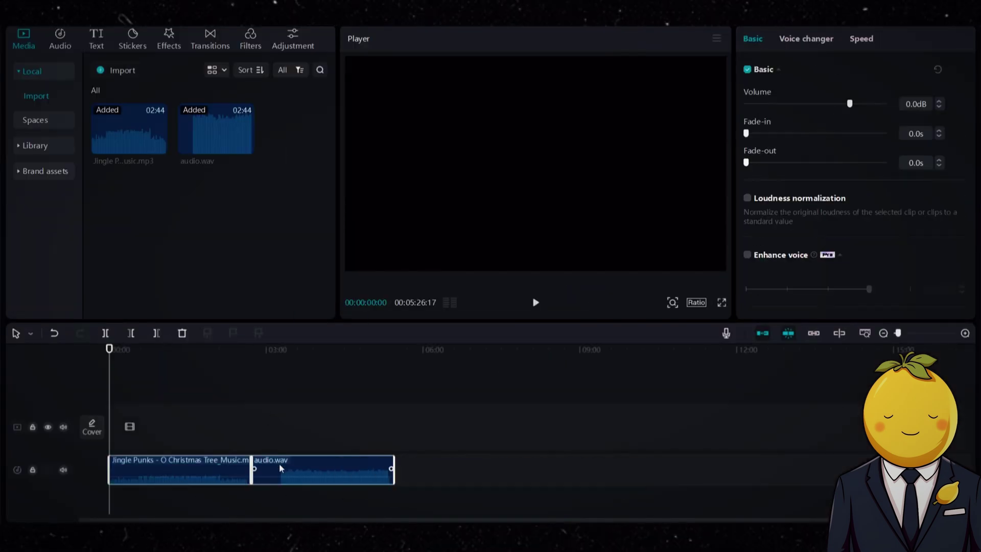
# Step: Move audio.wav onto its own track beneath the instrumental so both clips start together at the beginning of the timeline
pyautogui.moveTo(256, 467); pyautogui.dragTo(138, 505)
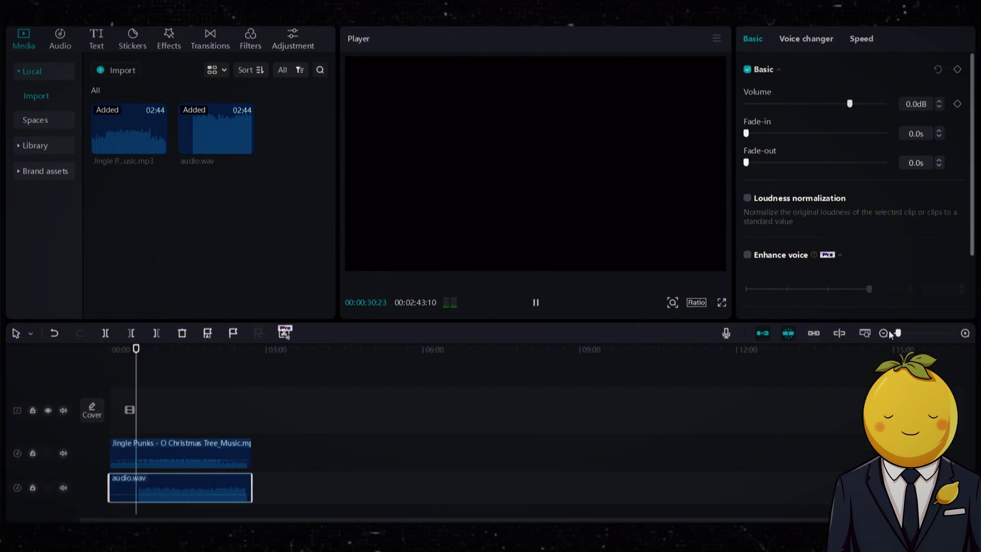
pyautogui.moveTo(898, 333); pyautogui.dragTo(907, 334)
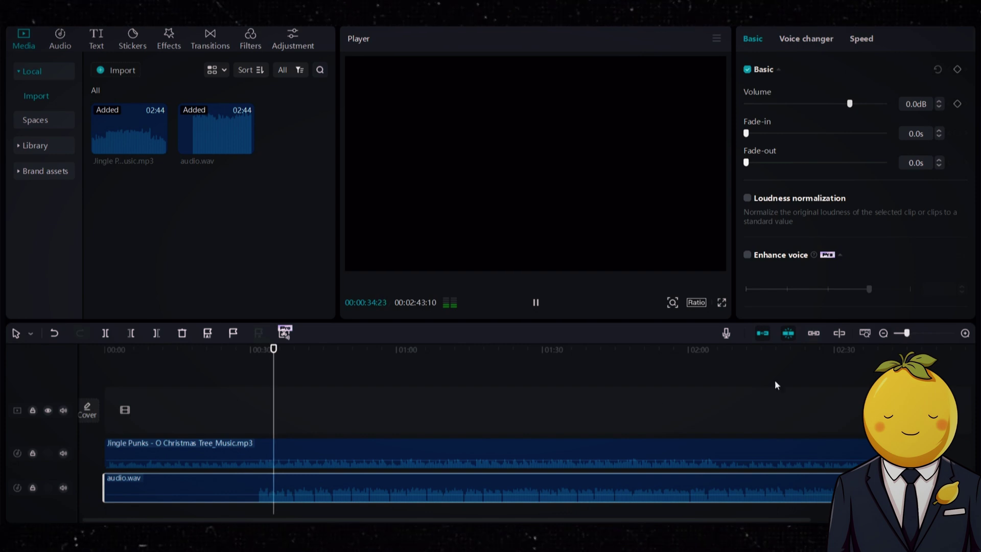
pyautogui.scroll(-1, 353, 434)
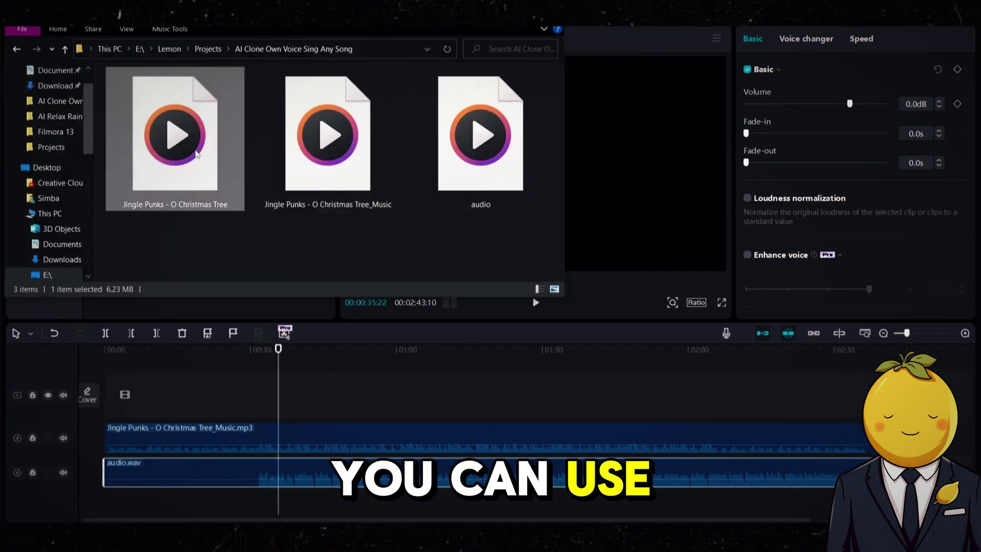
# Step: Add the original Jingle Punks - O Christmas Tree song as a reference track above the instrumental, aligned to the start, and play it
pyautogui.moveTo(184, 138); pyautogui.dragTo(253, 417)
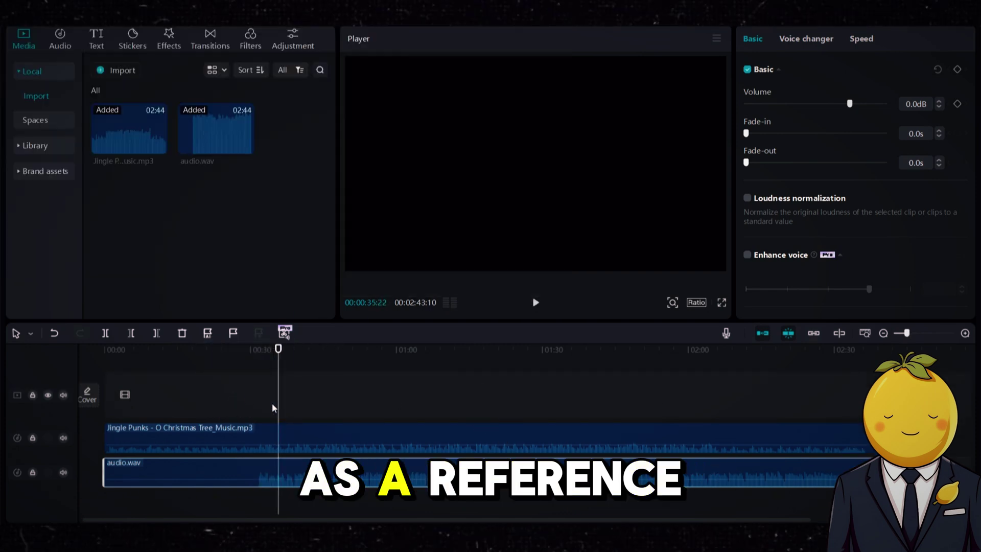
pyautogui.moveTo(272, 404); pyautogui.dragTo(199, 396)
pyautogui.press('space')
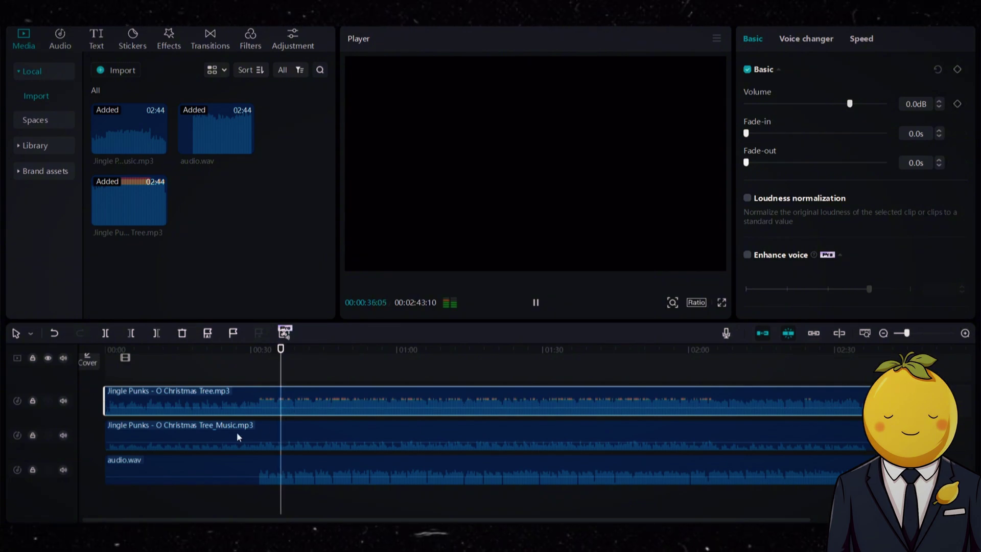
# Step: Mute the original song's track, keep the audio.wav track audible, and raise the instrumental's volume to 10.3 dB
pyautogui.click(138, 463)
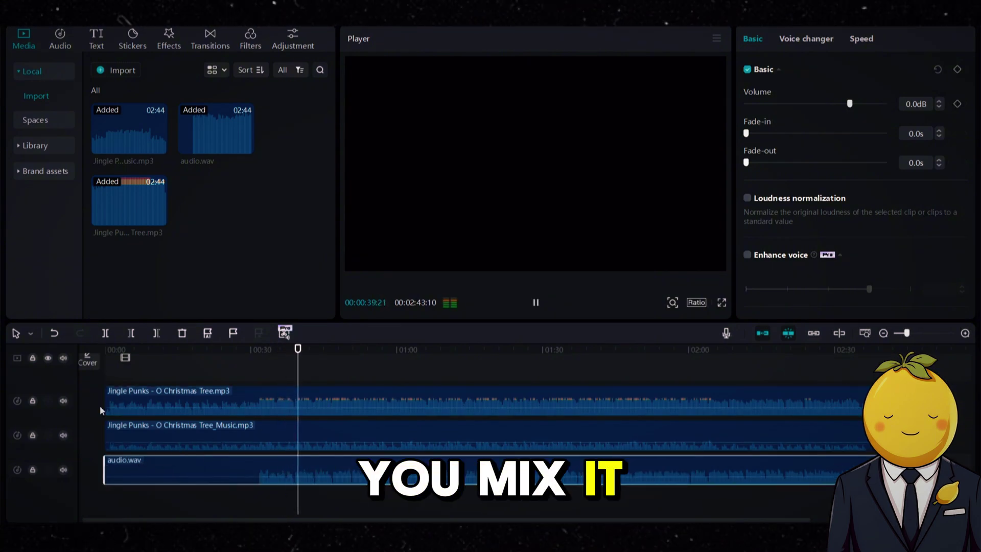
pyautogui.click(63, 469)
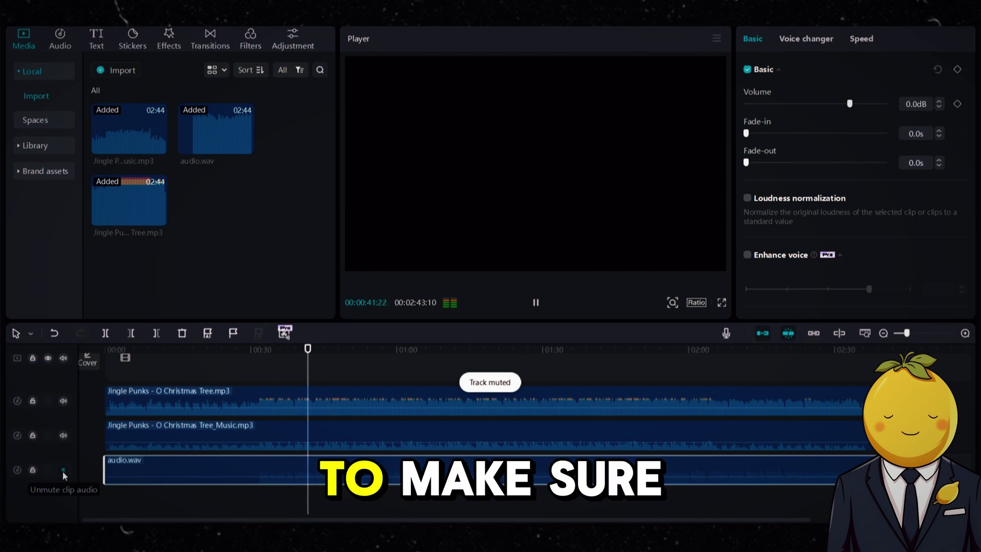
pyautogui.click(64, 470)
pyautogui.click(65, 398)
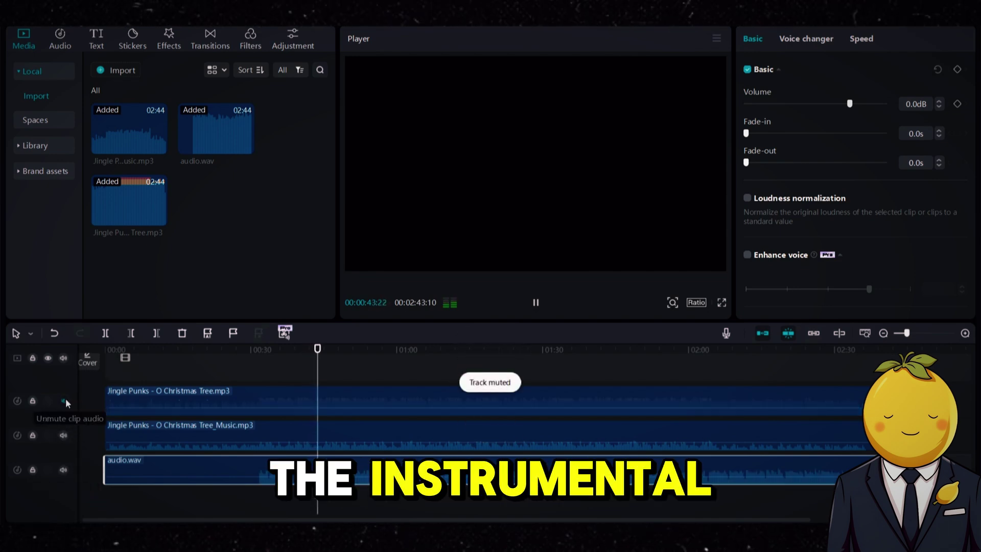
pyautogui.moveTo(258, 443); pyautogui.dragTo(264, 438)
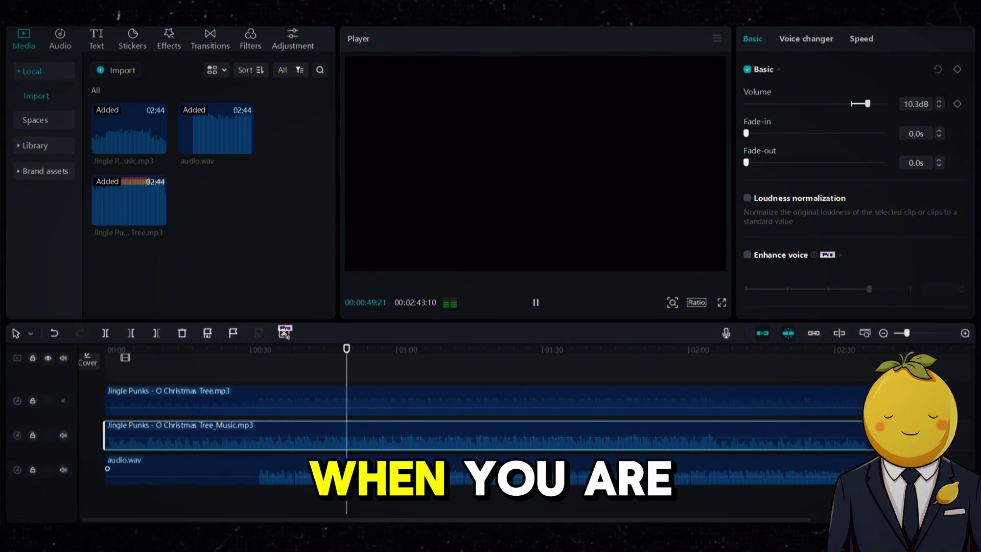
# Step: Export the mix as audio only in MP3 format, titled Mr Lemon - Oh Christmas Tree
pyautogui.click(311, 464)
pyautogui.click(62, 18)
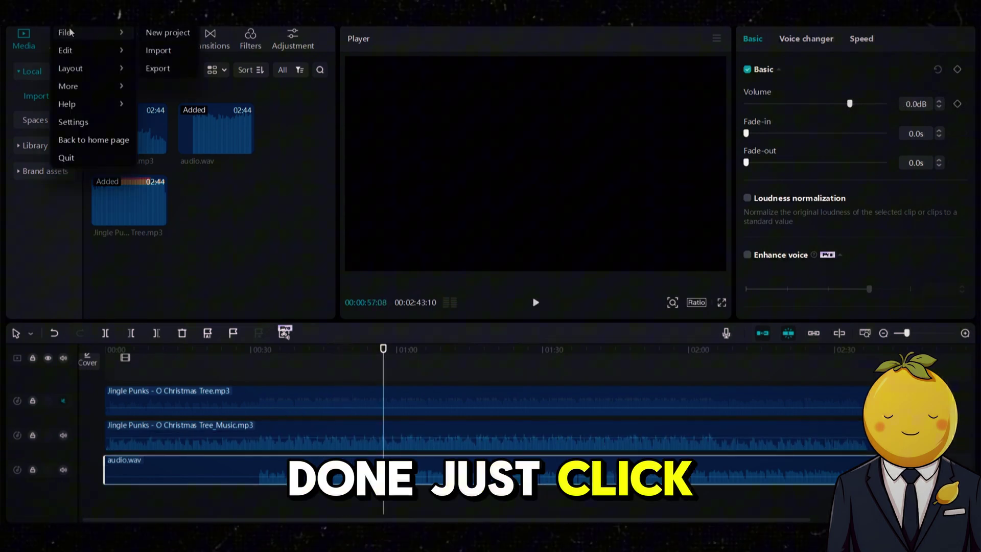
pyautogui.click(160, 71)
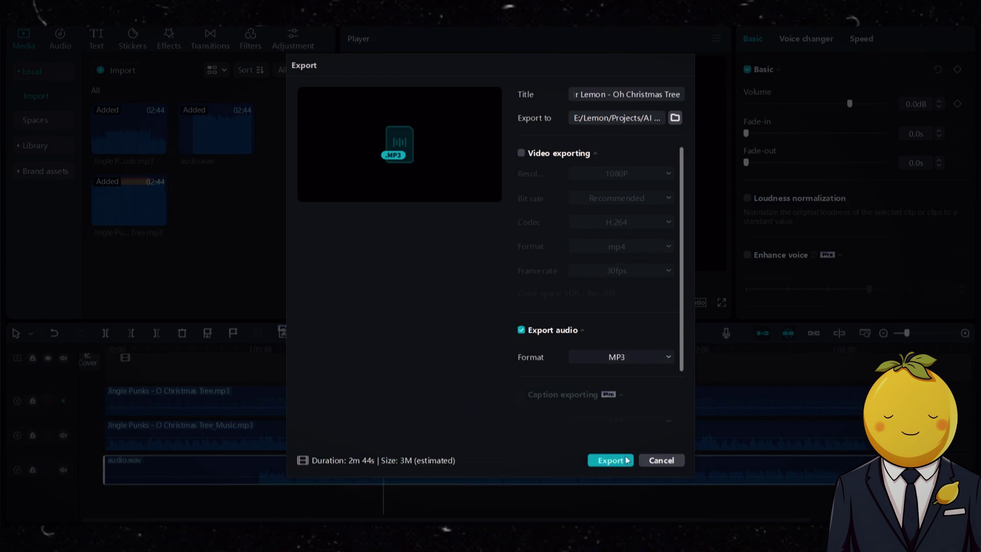
pyautogui.click(611, 460)
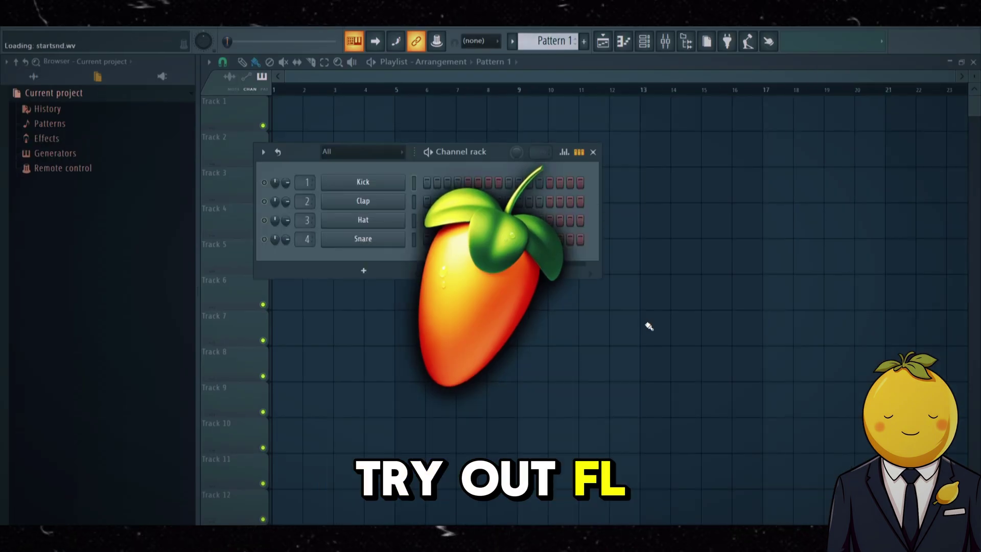
# Step: In FL Studio, place the instrumental, audio and original song files on playlist tracks 9 to 11, starting together at bar 5
pyautogui.click(243, 488)
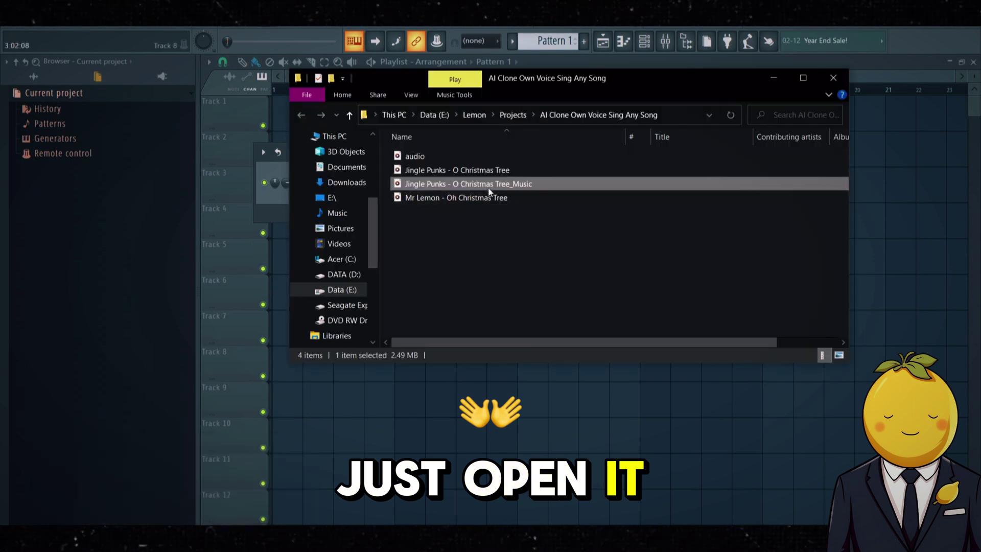
pyautogui.keyDown('shift'); pyautogui.click(439, 170); pyautogui.keyUp('shift')
pyautogui.keyDown('shift'); pyautogui.click(415, 155); pyautogui.keyUp('shift')
pyautogui.moveTo(424, 171); pyautogui.dragTo(460, 363)
pyautogui.scroll(-4, 487, 337)
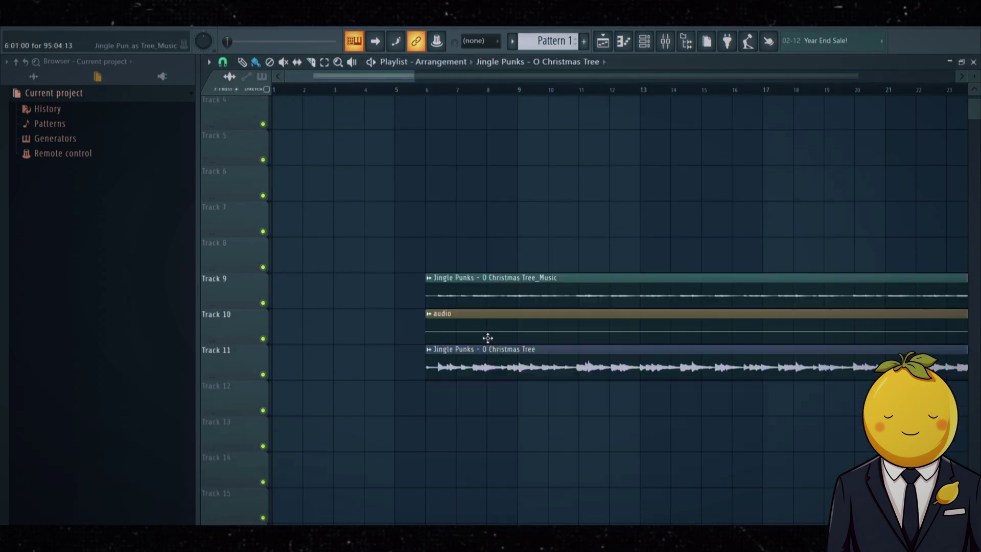
pyautogui.moveTo(474, 202); pyautogui.dragTo(522, 371)
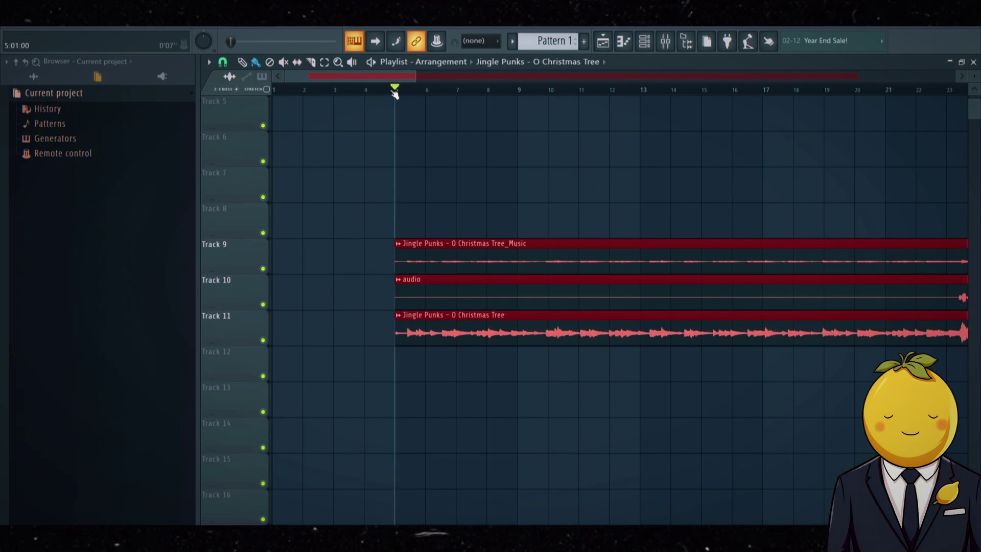
# Step: Play the arrangement from around bar 23, change the grid snapping, and nudge the audio clip to line up with the original song
pyautogui.press('space')
pyautogui.scroll(-4, 394, 92)
pyautogui.click(462, 102)
pyautogui.click(449, 91)
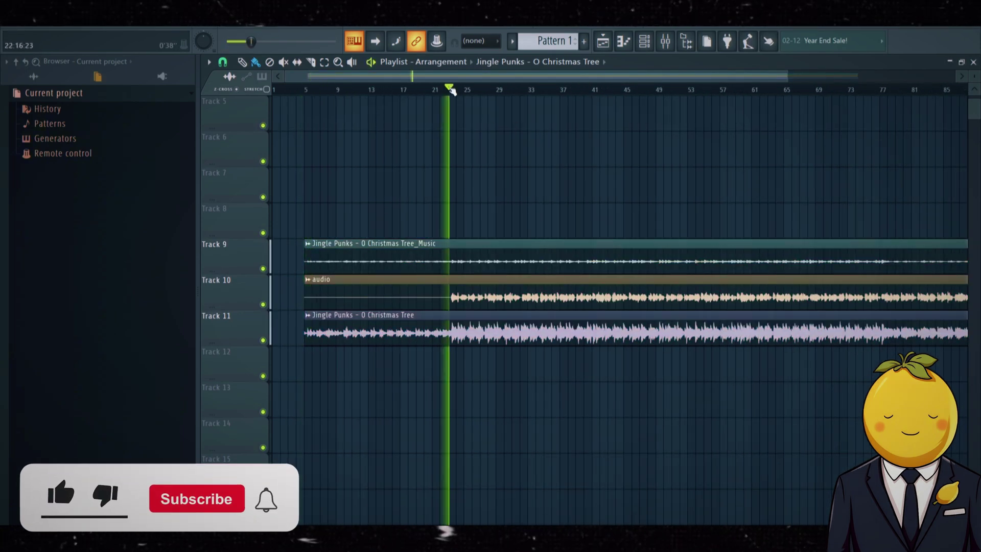
pyautogui.scroll(6, 452, 91)
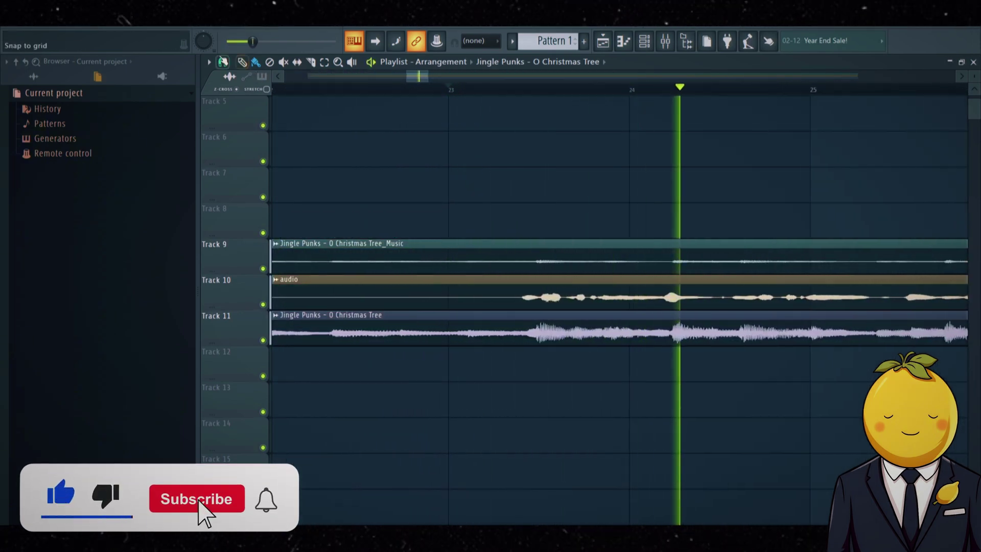
pyautogui.click(223, 61)
pyautogui.click(240, 226)
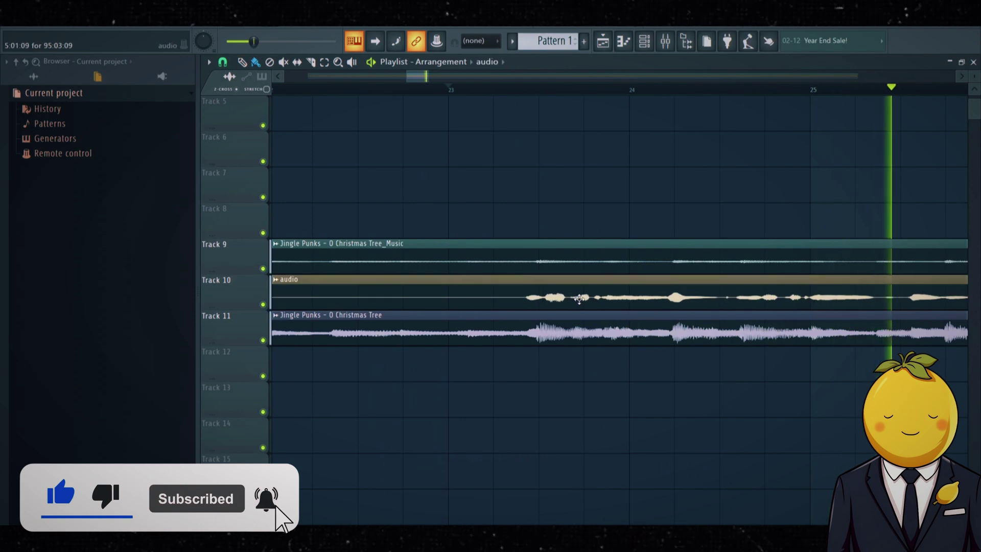
# Step: Mute the original song on Track 11, make the O Christmas Tree_Music clip louder, and play the mix from around bar 23
pyautogui.click(263, 340)
pyautogui.doubleClick(343, 258)
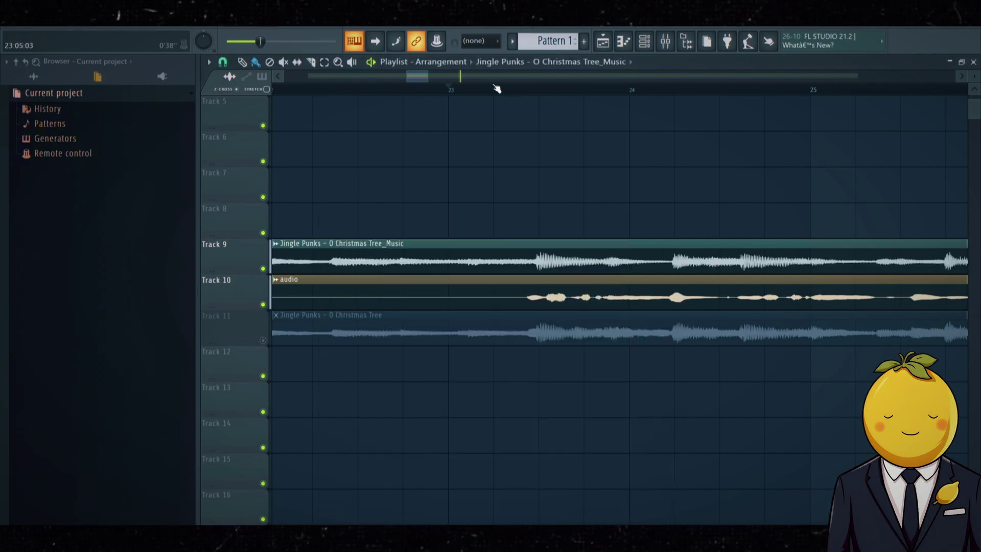
pyautogui.scroll(-10, 488, 99)
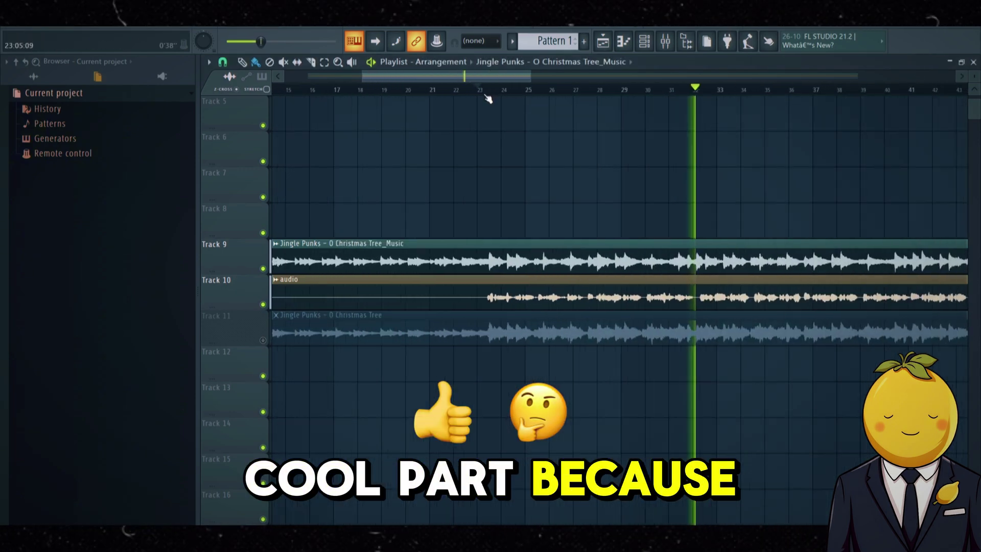
pyautogui.scroll(5, 488, 98)
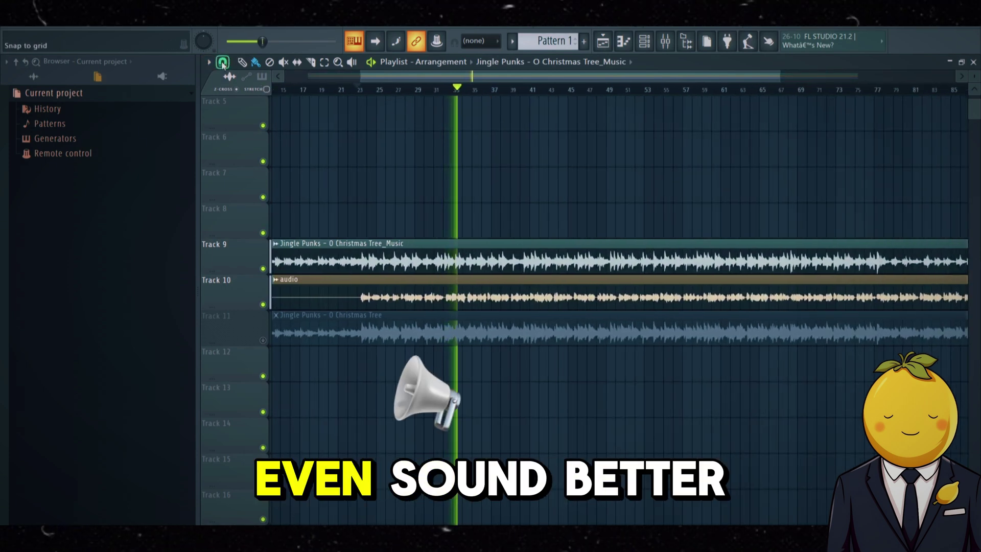
# Step: Change the playlist's grid snapping and route the audio clip to mixer track 2 in its channel settings
pyautogui.click(223, 62)
pyautogui.click(236, 260)
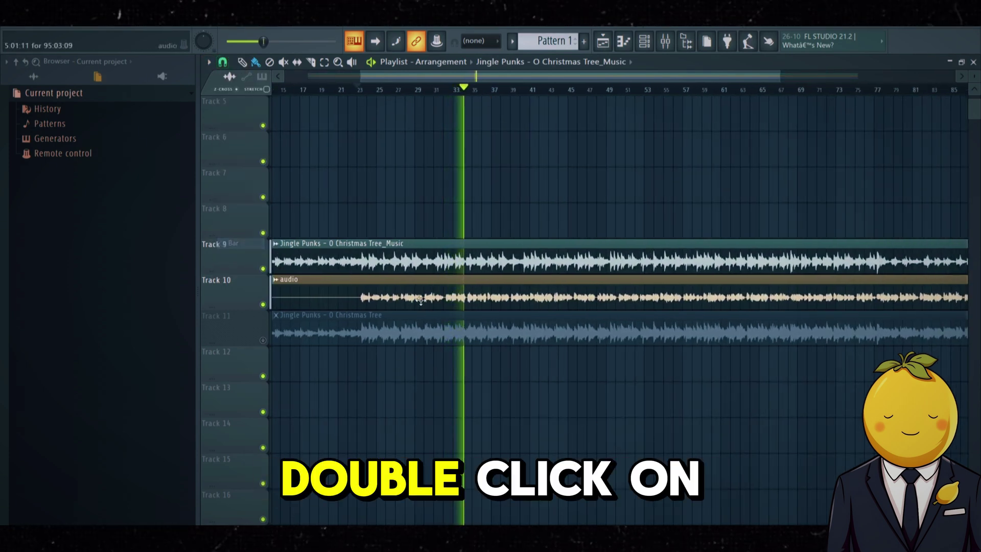
pyautogui.doubleClick(421, 299)
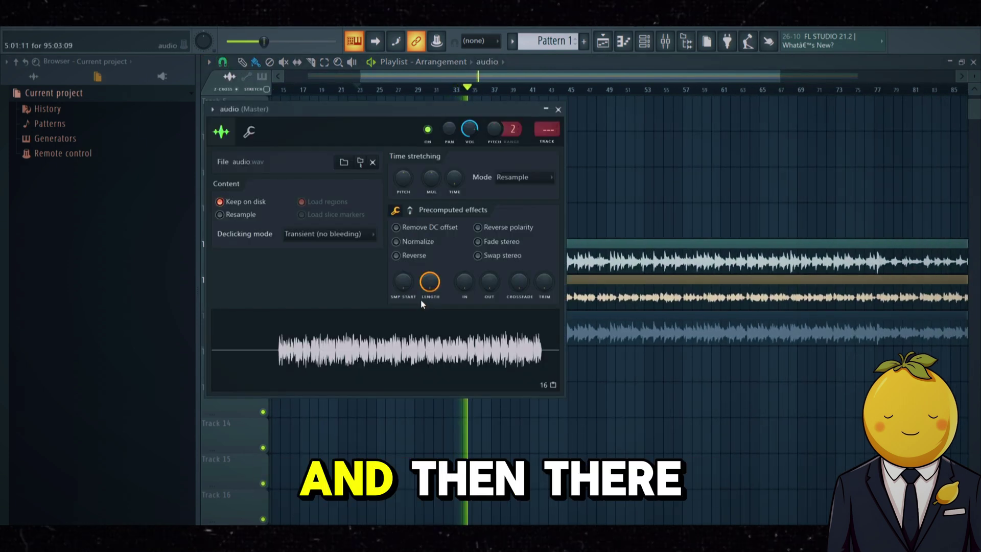
pyautogui.click(548, 147)
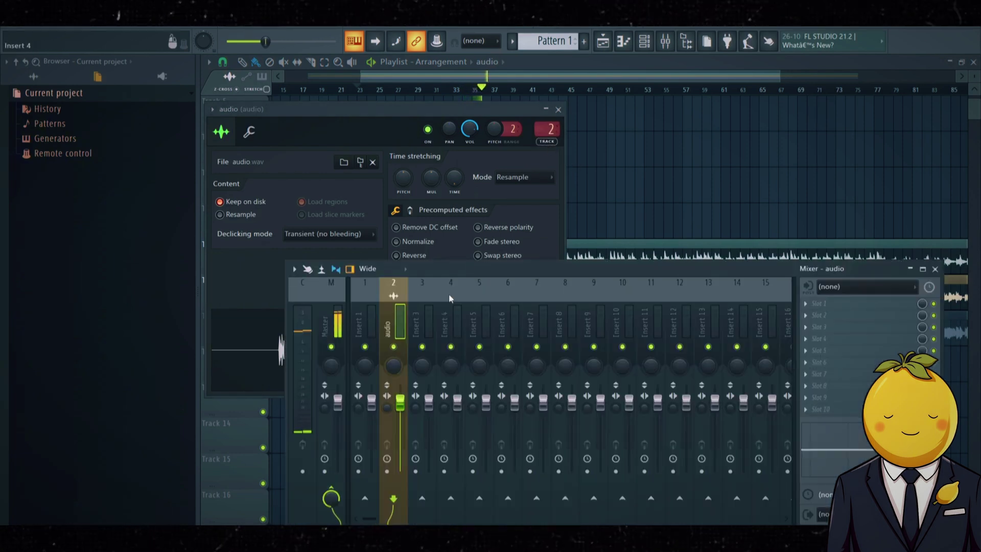
# Step: Load Fruity Parametric EQ 2 into slot 3 of the audio mixer track and step through its presets
pyautogui.click(847, 331)
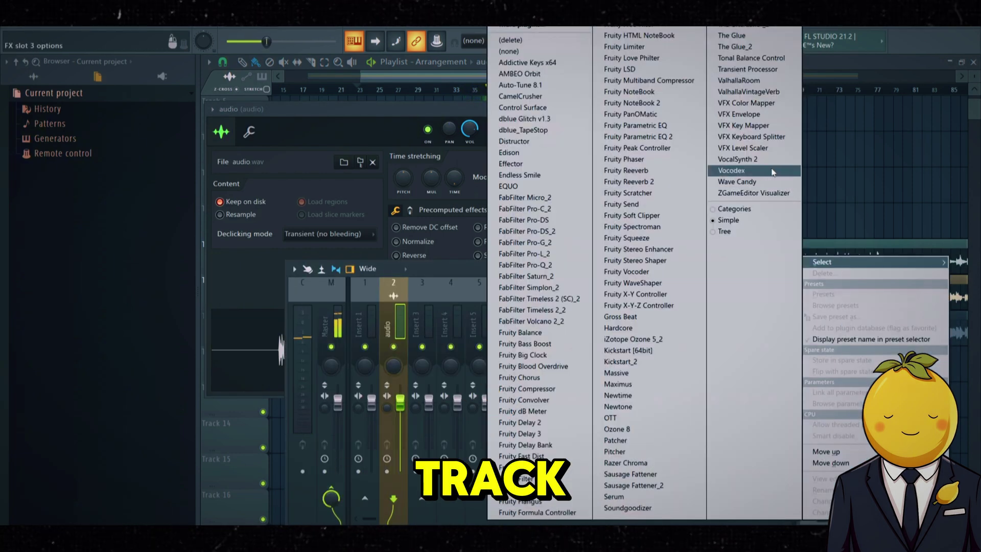
pyautogui.click(667, 136)
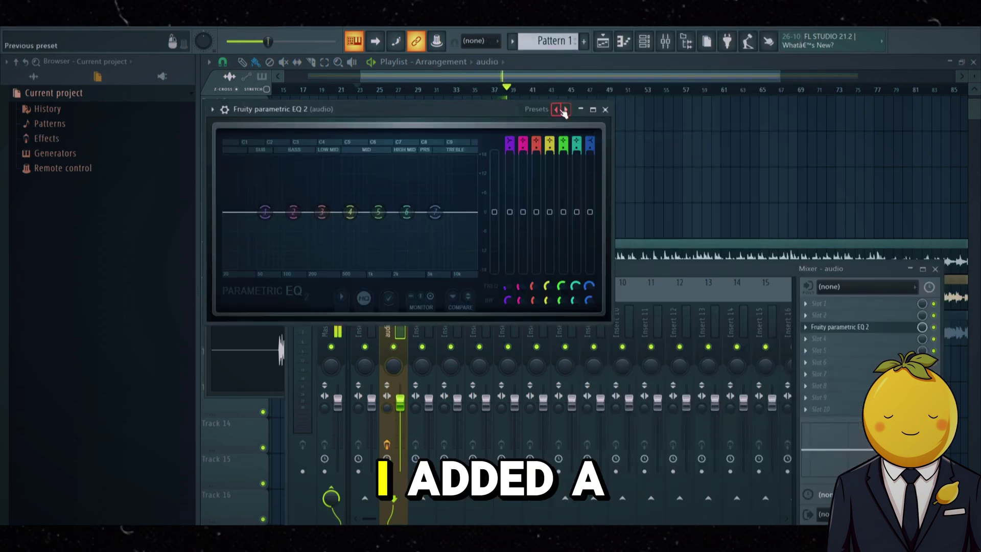
pyautogui.click(564, 111)
pyautogui.click(582, 168)
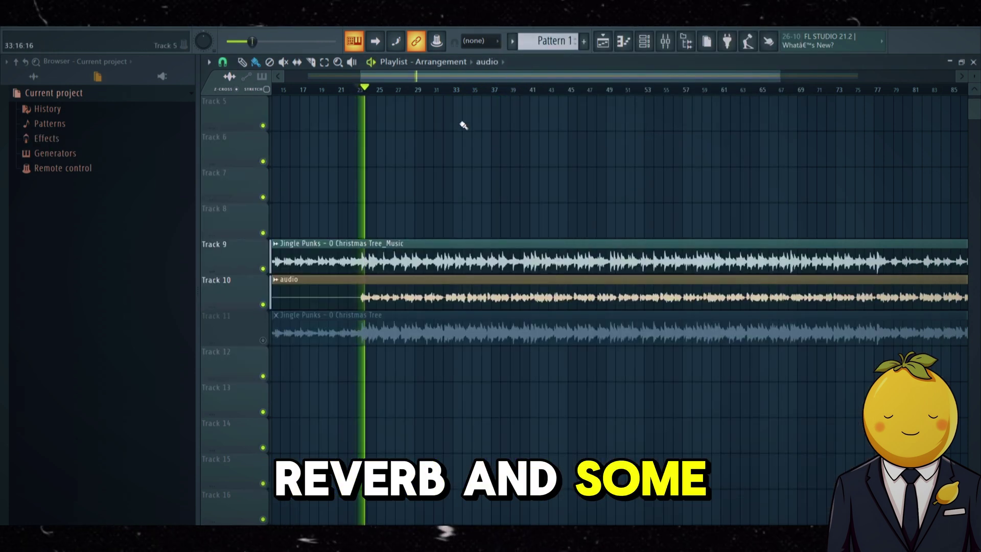
# Step: Play the mix and shift the low-cut band of the audio track's Fruity Parametric EQ 2 upward to filter out the bass
pyautogui.click(416, 90)
pyautogui.press('F9')
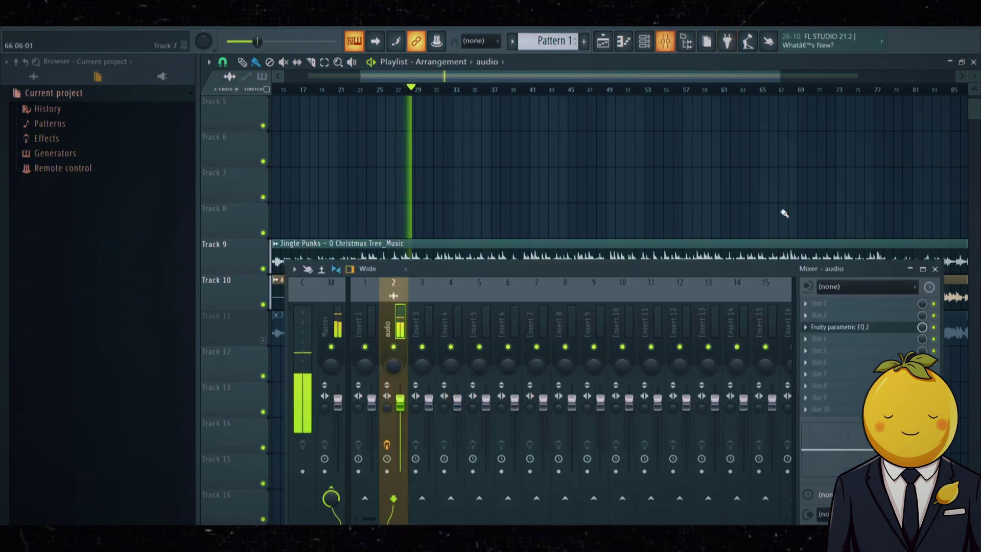
pyautogui.click(841, 330)
pyautogui.moveTo(234, 212); pyautogui.dragTo(299, 212)
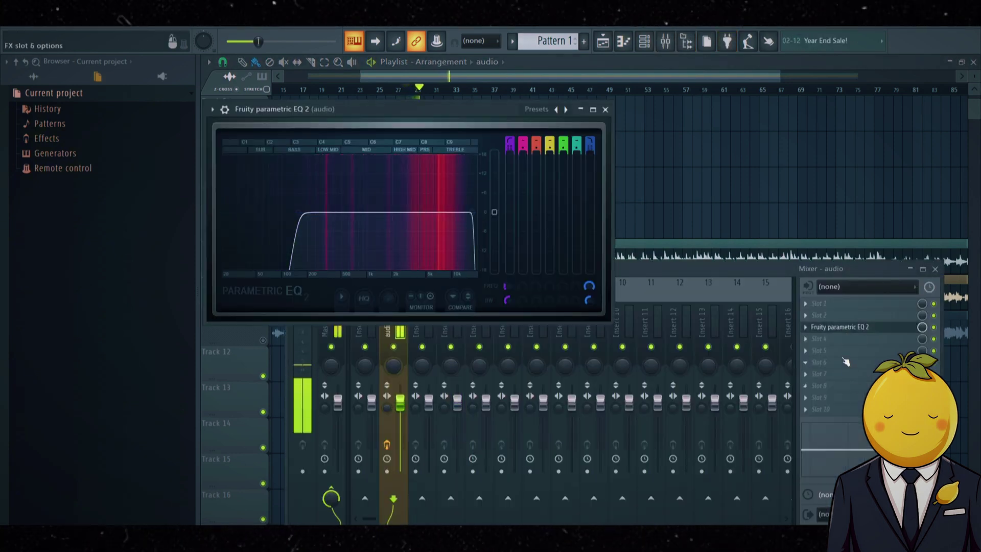
pyautogui.click(817, 351)
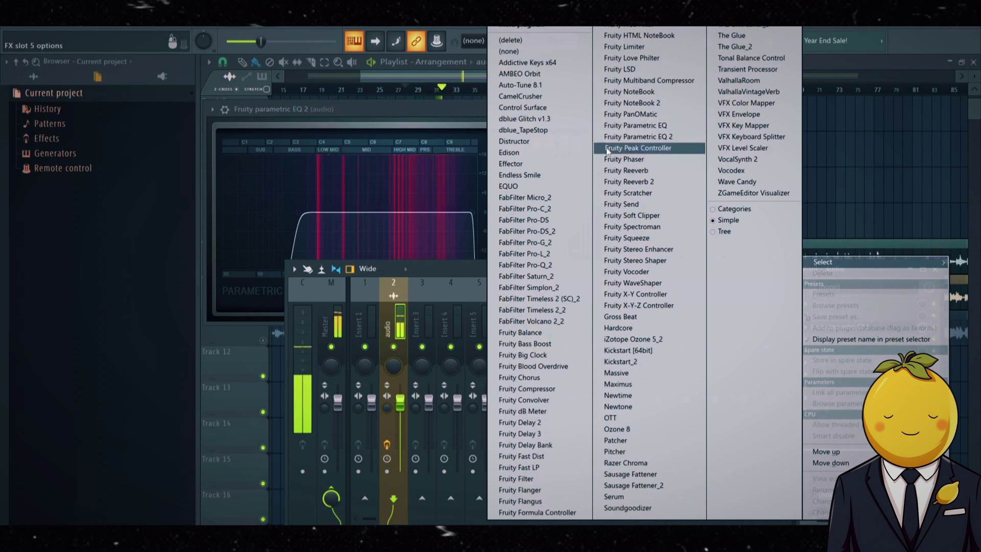
pyautogui.click(626, 462)
pyautogui.click(812, 349)
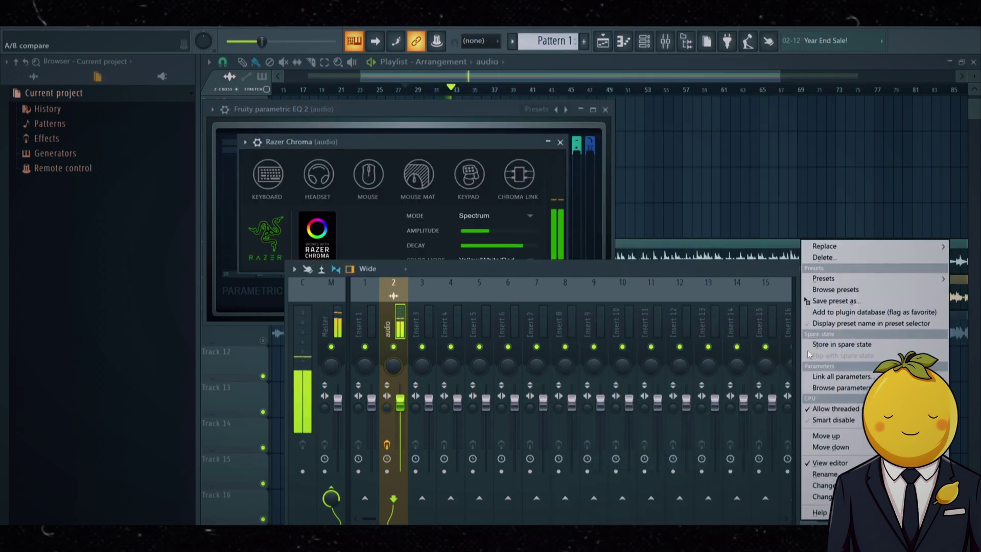
pyautogui.click(840, 259)
pyautogui.click(551, 314)
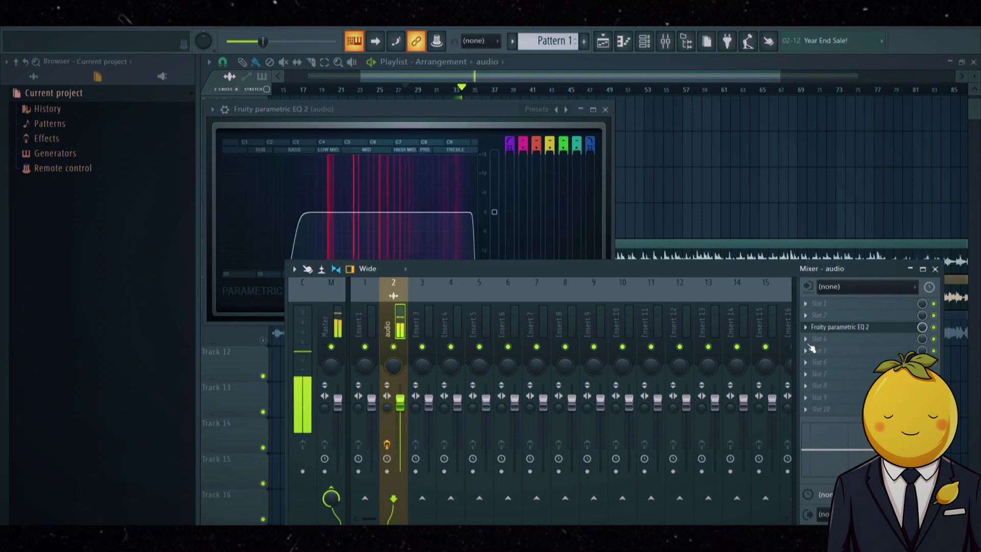
# Step: Load Fruity Reeverb into slot 4 of the audio mixer track
pyautogui.click(819, 338)
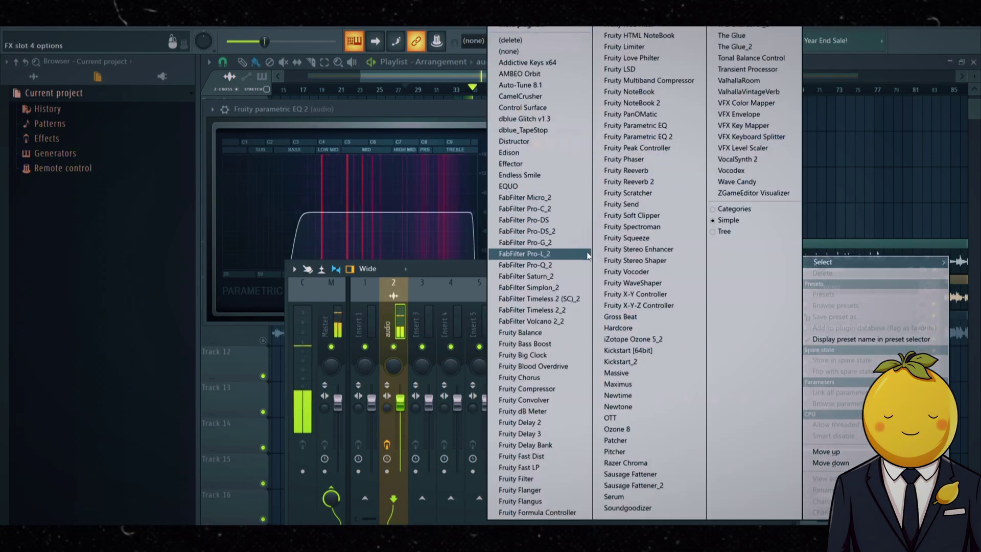
pyautogui.click(653, 172)
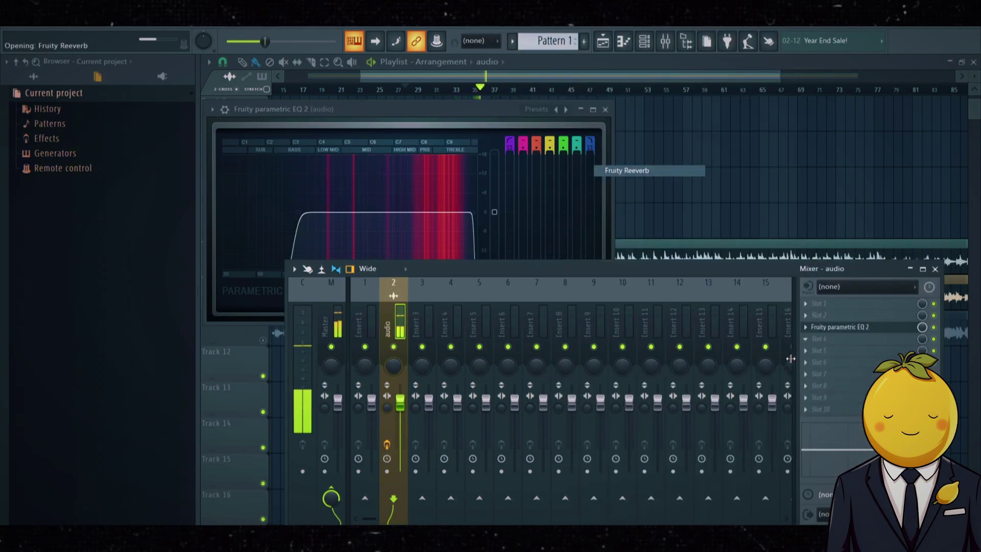
pyautogui.click(832, 339)
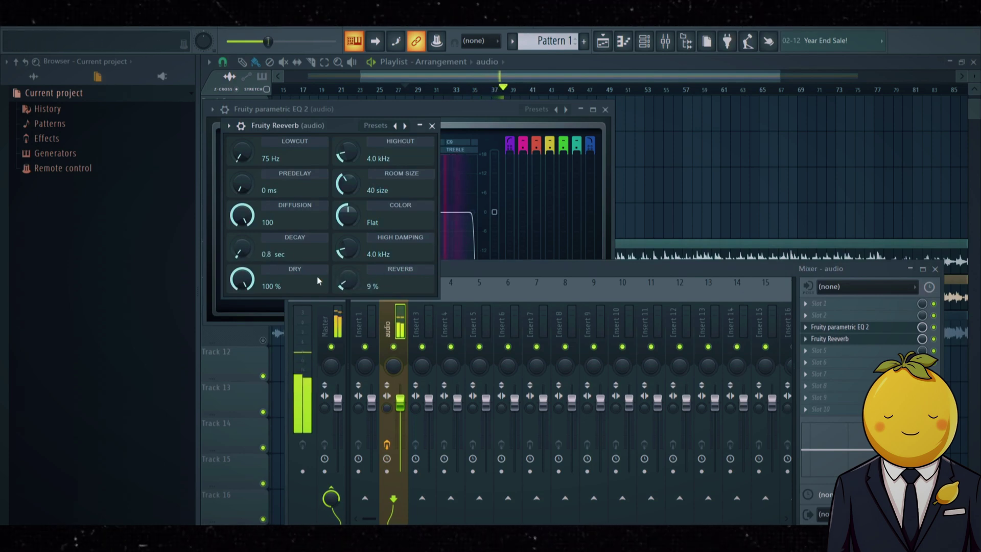
# Step: Load OTT into slot 6 of the audio mixer track and set its depth to 18 % and its time to 334 %
pyautogui.click(809, 363)
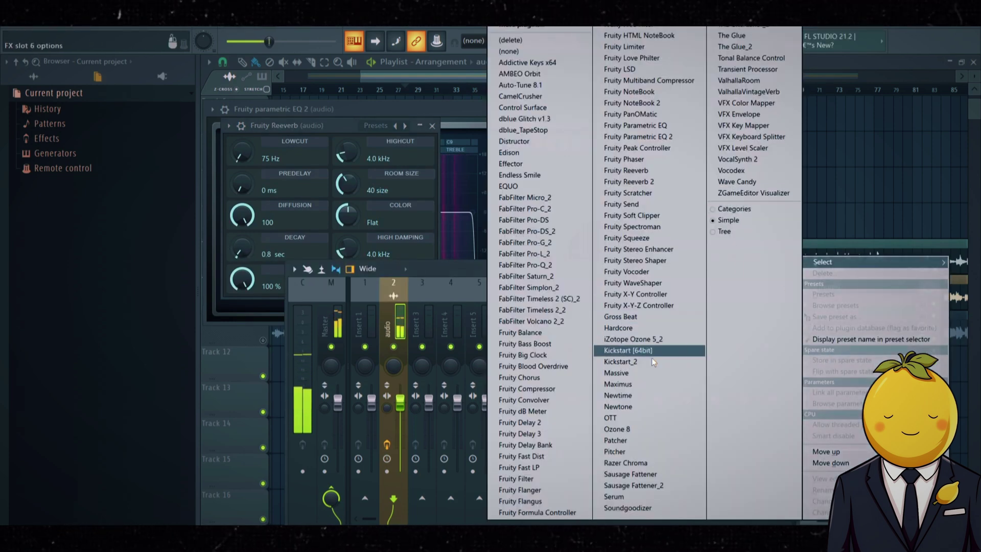
pyautogui.click(611, 418)
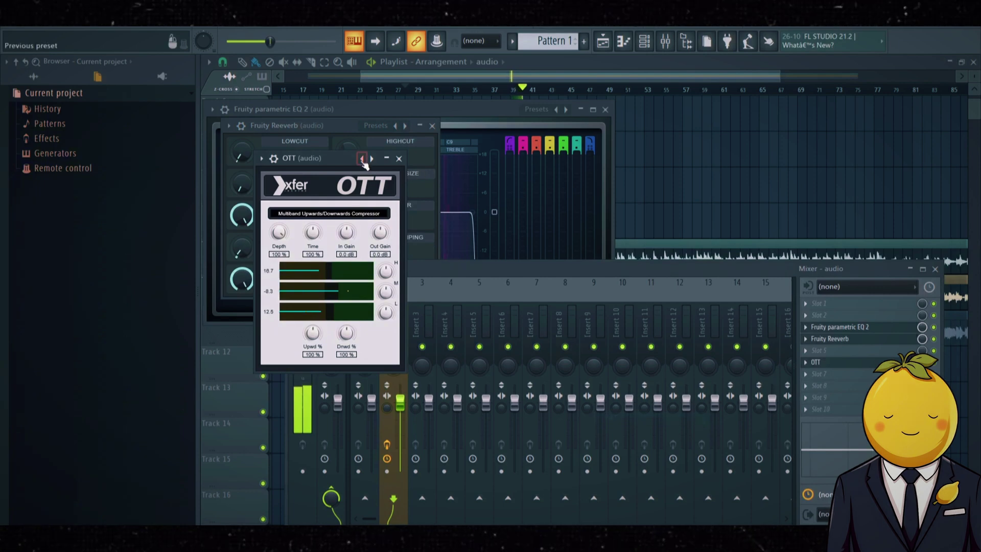
pyautogui.click(362, 159)
pyautogui.click(404, 243)
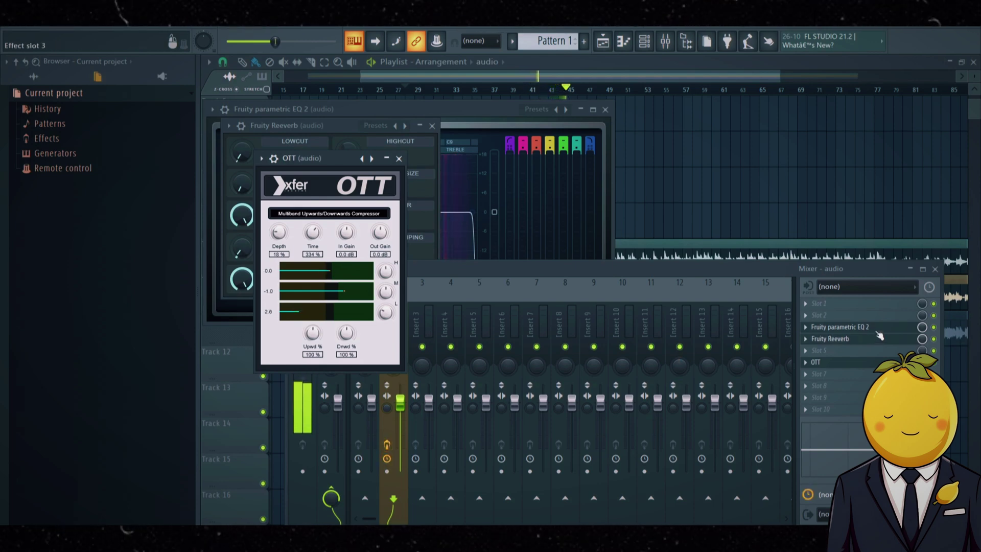
# Step: Set the reverb level of the audio track's Fruity Reeverb to 15 %
pyautogui.click(846, 340)
pyautogui.click(845, 342)
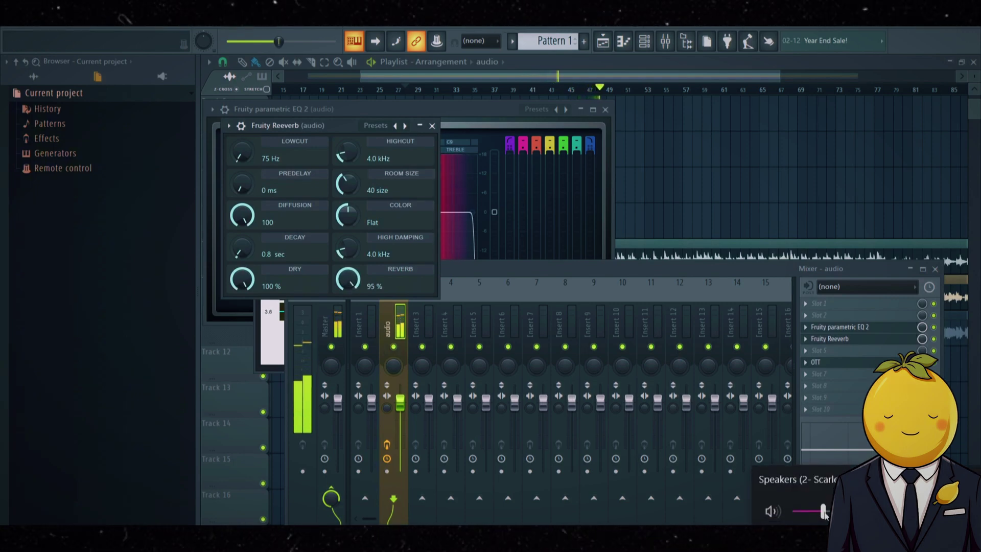
pyautogui.moveTo(354, 281); pyautogui.dragTo(354, 289)
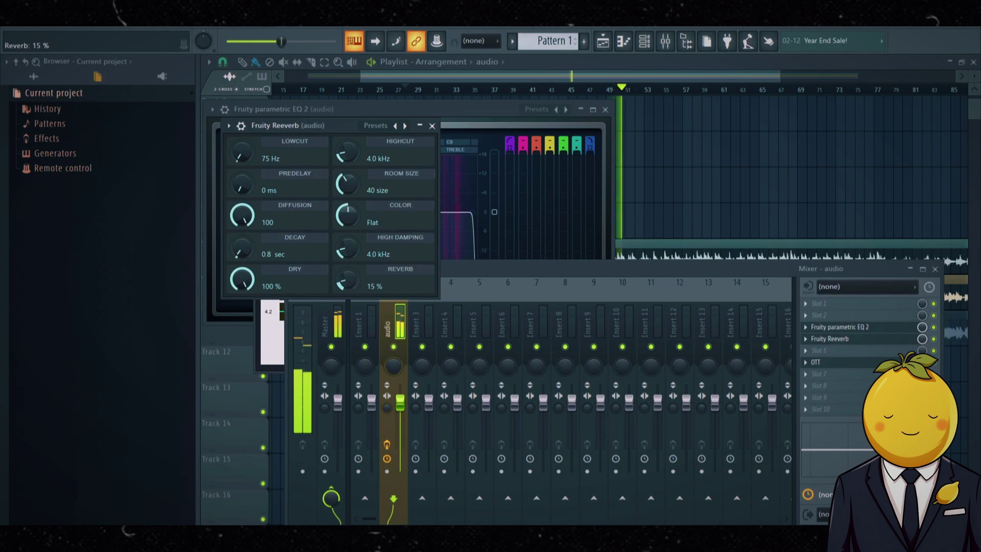
# Step: Close the plugin and mixer windows and change the playlist's grid snapping
pyautogui.press('F12')
pyautogui.scroll(8, 301, 92)
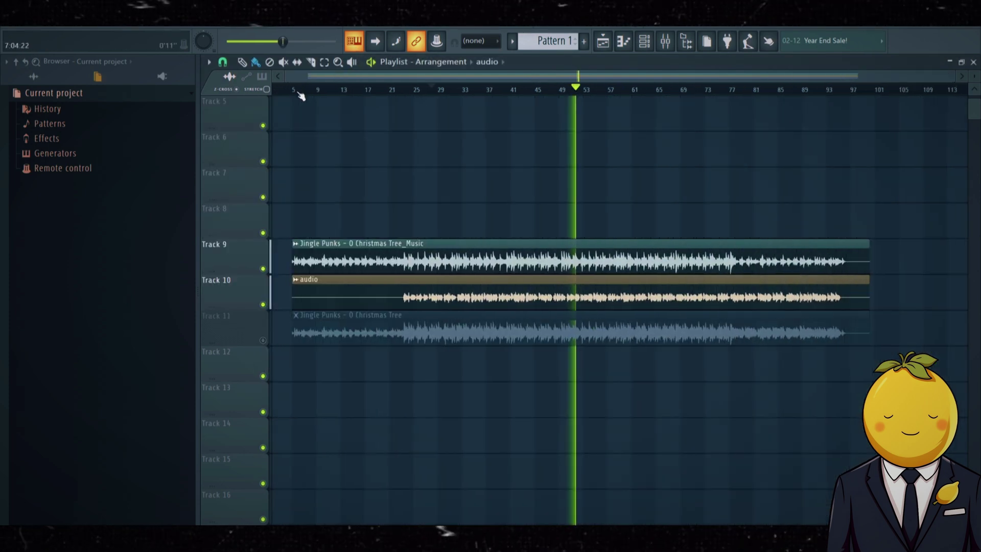
pyautogui.scroll(3, 303, 91)
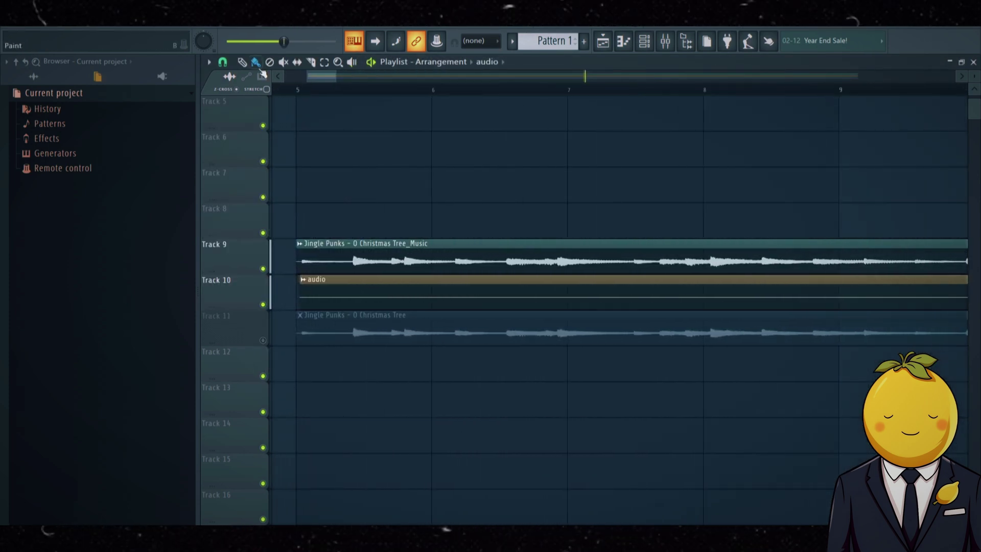
pyautogui.click(222, 61)
pyautogui.click(255, 249)
# Step: Select the playlist time range from bar 5 to about bar 100, covering all clips, and play the mix from around bar 39
pyautogui.moveTo(298, 90); pyautogui.dragTo(872, 131)
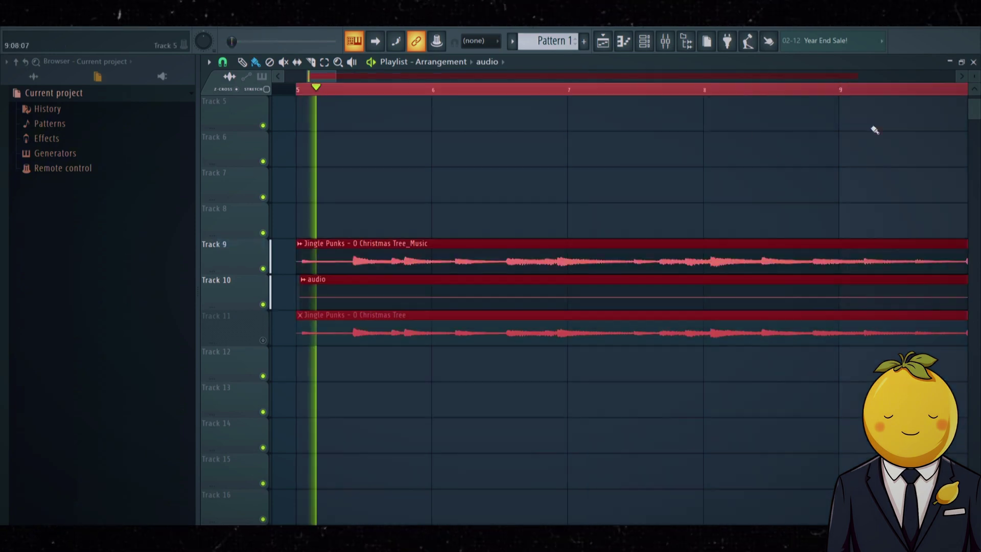
pyautogui.scroll(-3, 364, 97)
pyautogui.scroll(-5, 362, 92)
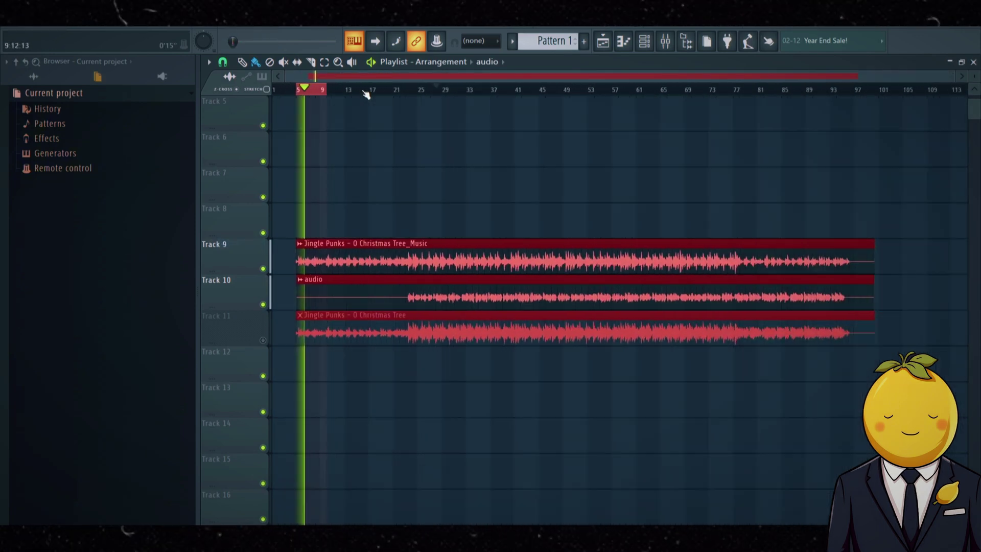
pyautogui.moveTo(367, 94); pyautogui.dragTo(872, 114)
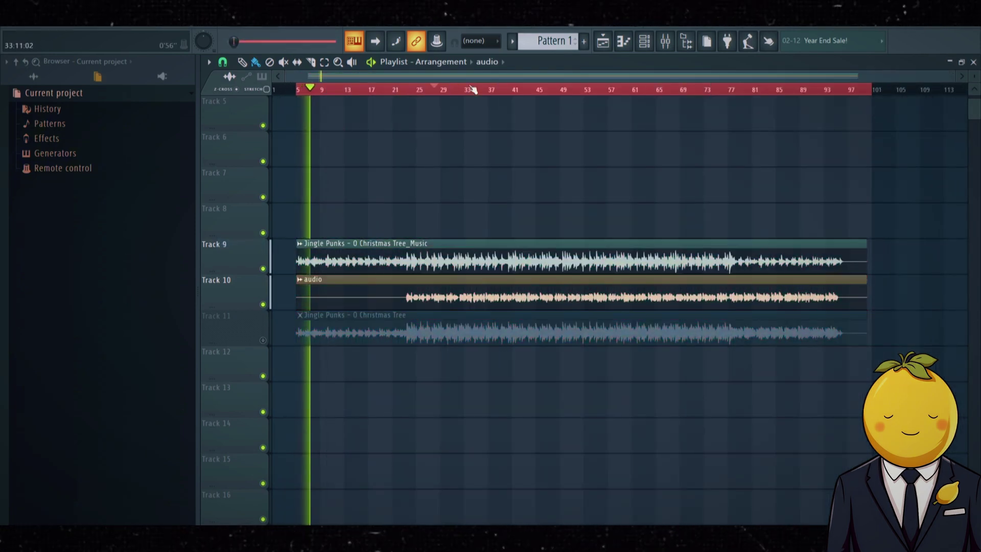
pyautogui.click(506, 92)
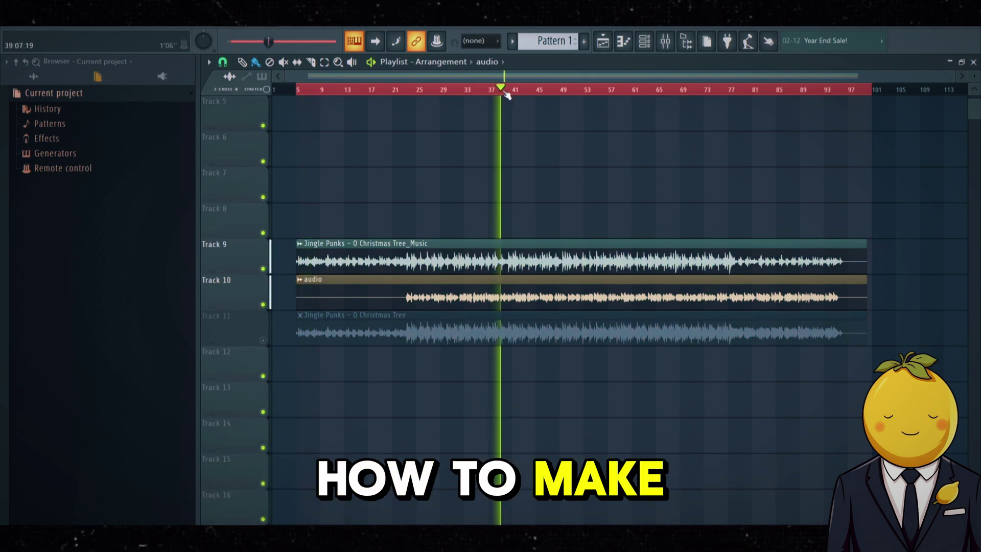
pyautogui.press('space')
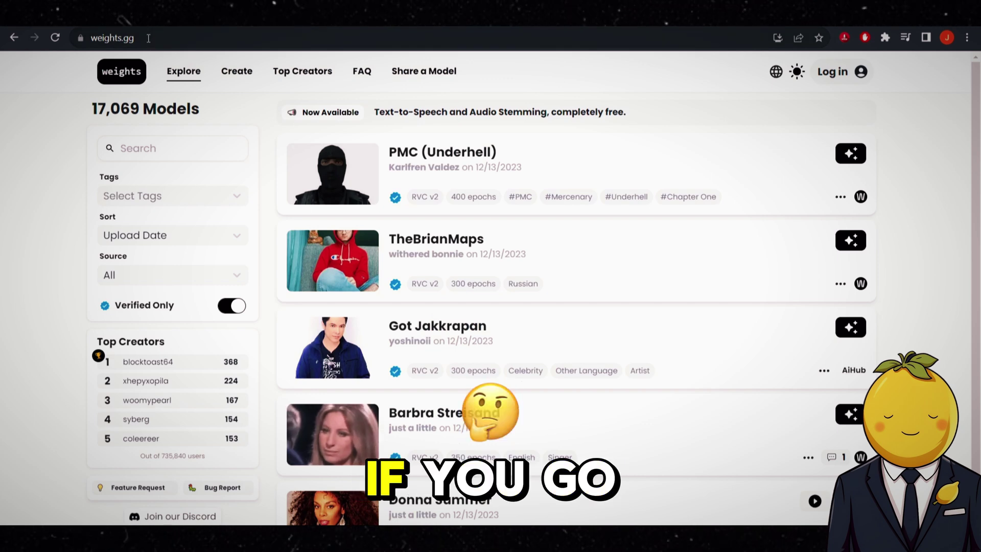
# Step: Switch to weights.gg to browse the shared voice models, and open the weights folder of the Mangio-RVC installation in File Explorer
pyautogui.scroll(-7, 538, 280)
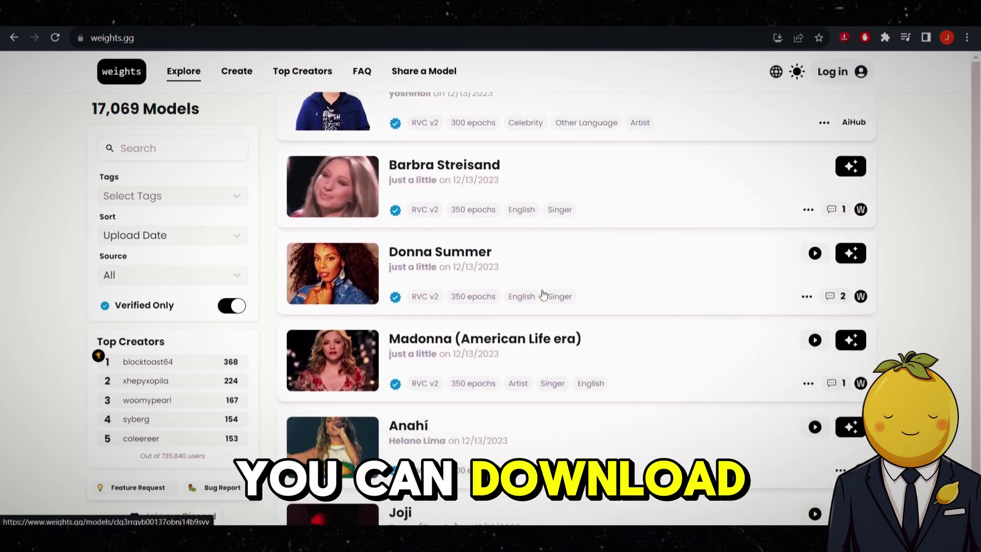
pyautogui.scroll(-3, 543, 295)
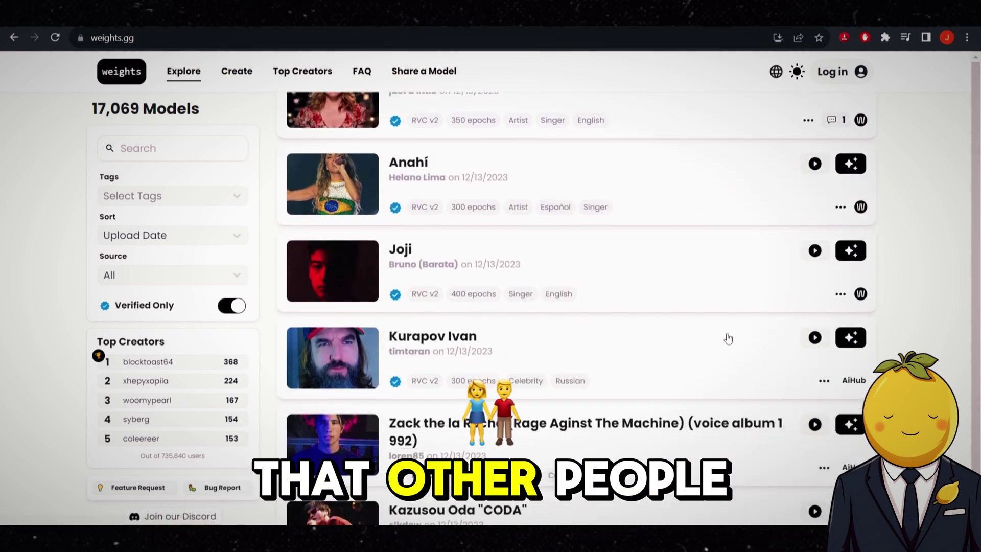
pyautogui.scroll(-1, 729, 338)
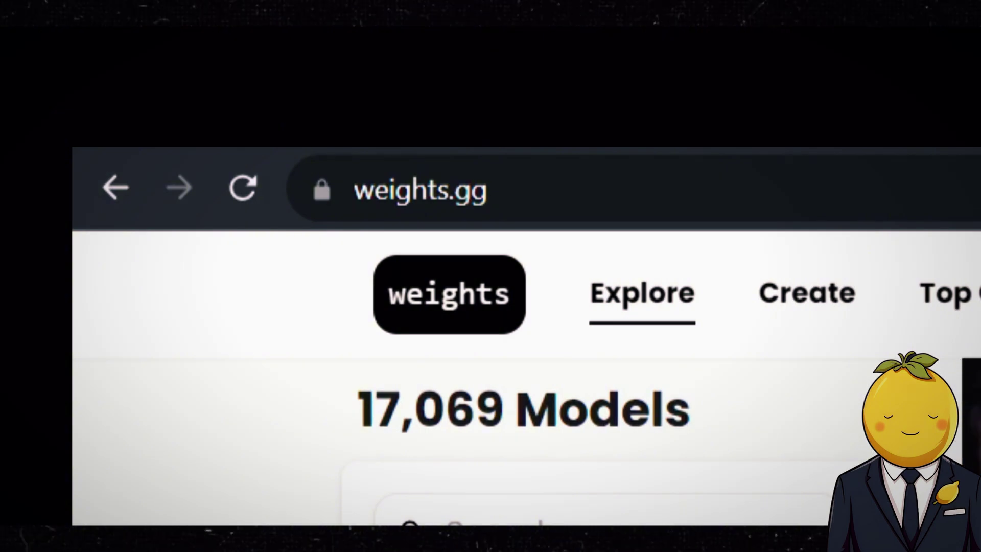
pyautogui.scroll(-12, 757, 351)
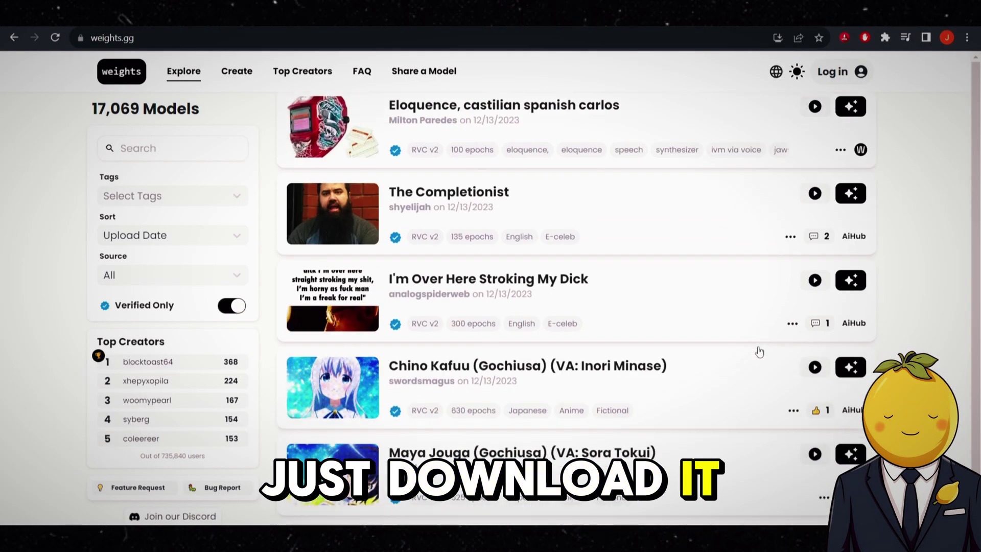
pyautogui.scroll(-4, 759, 351)
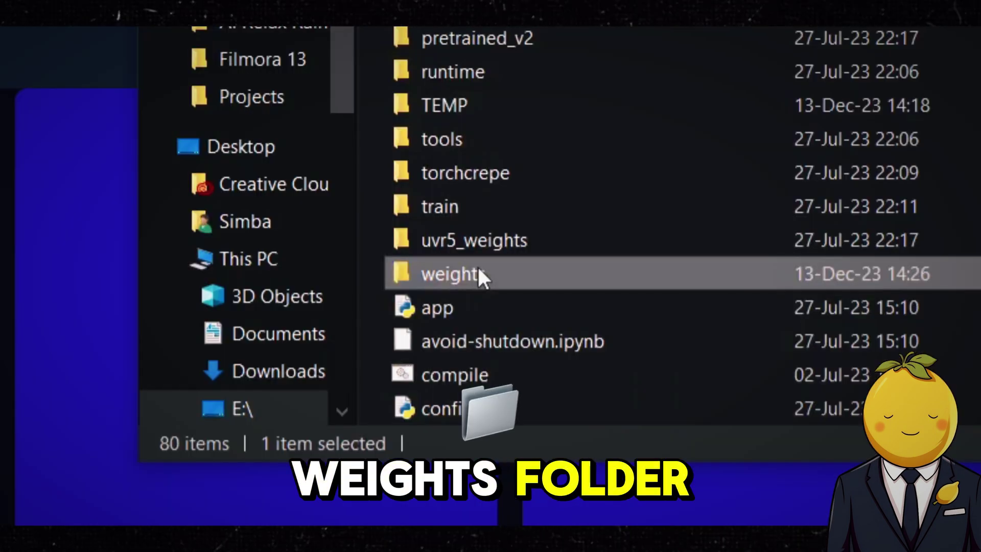
pyautogui.doubleClick(477, 276)
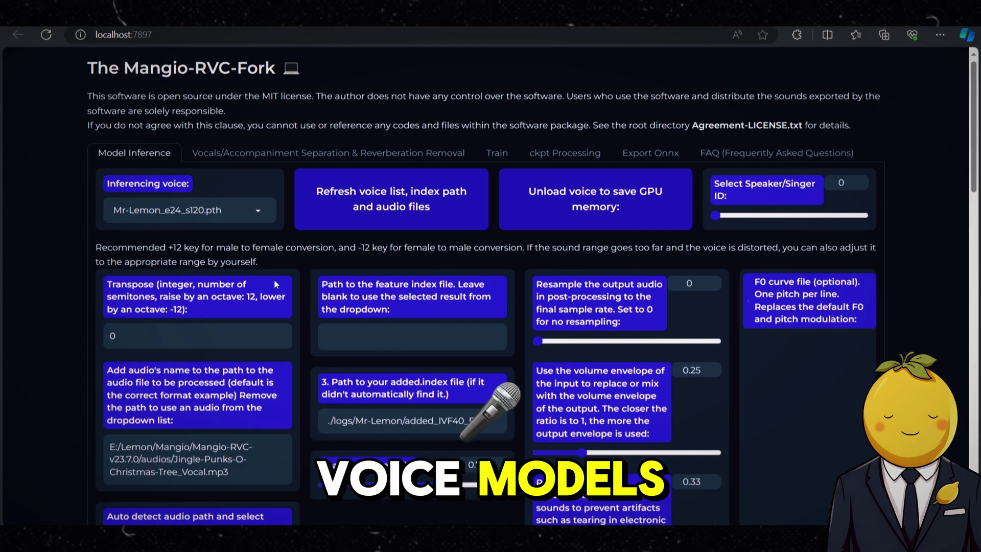